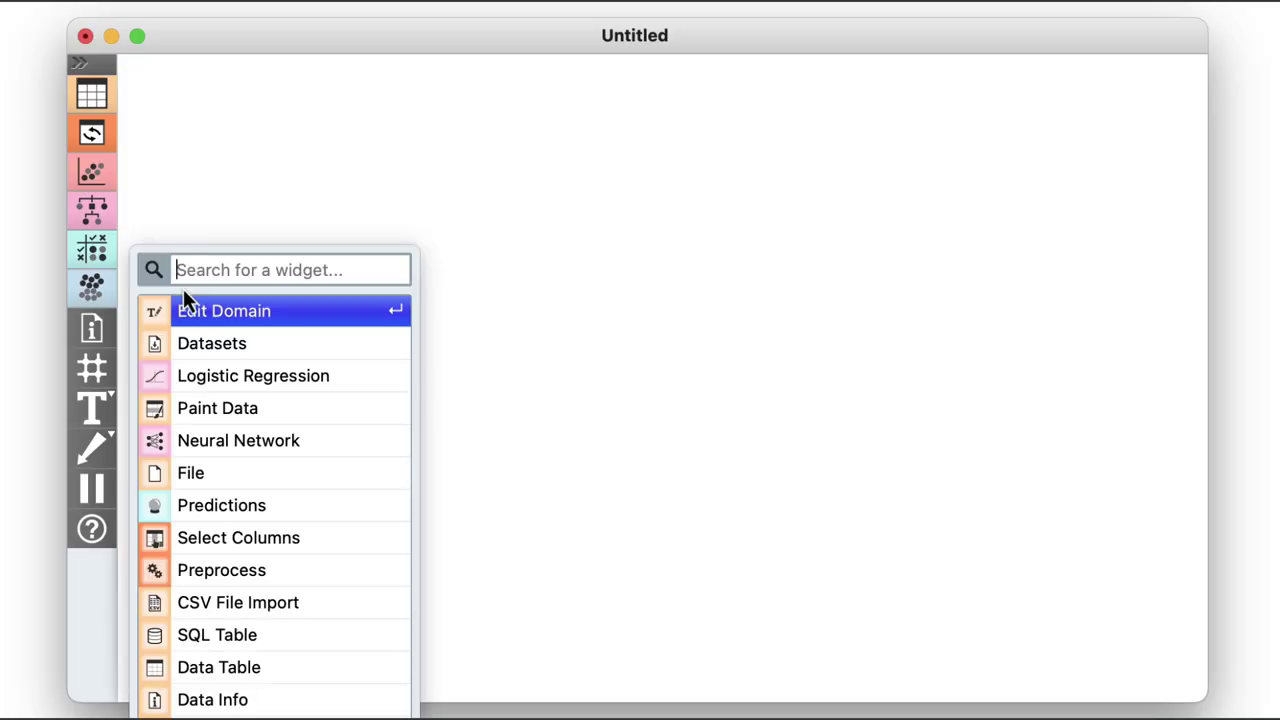
Step: Add a File widget and switch its data source from iris to datasets/zoo.tab
text(fil)
key(Return)
double_click(171, 249)
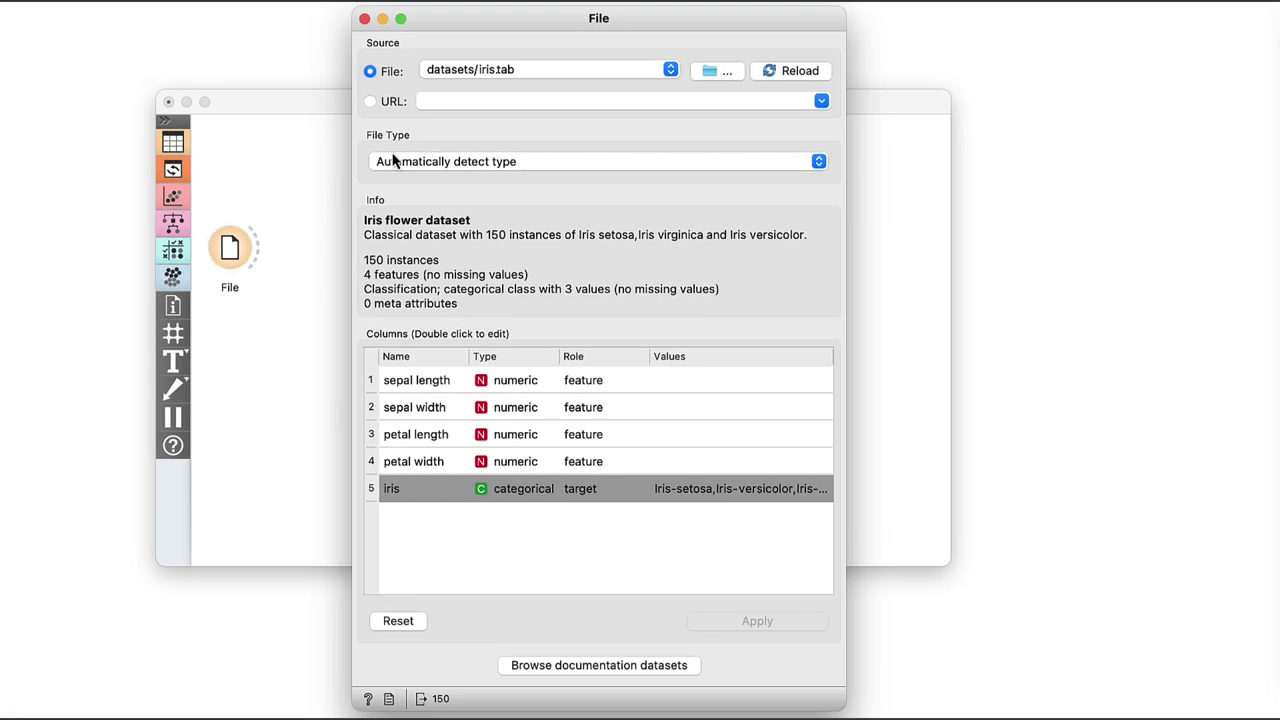
click(670, 70)
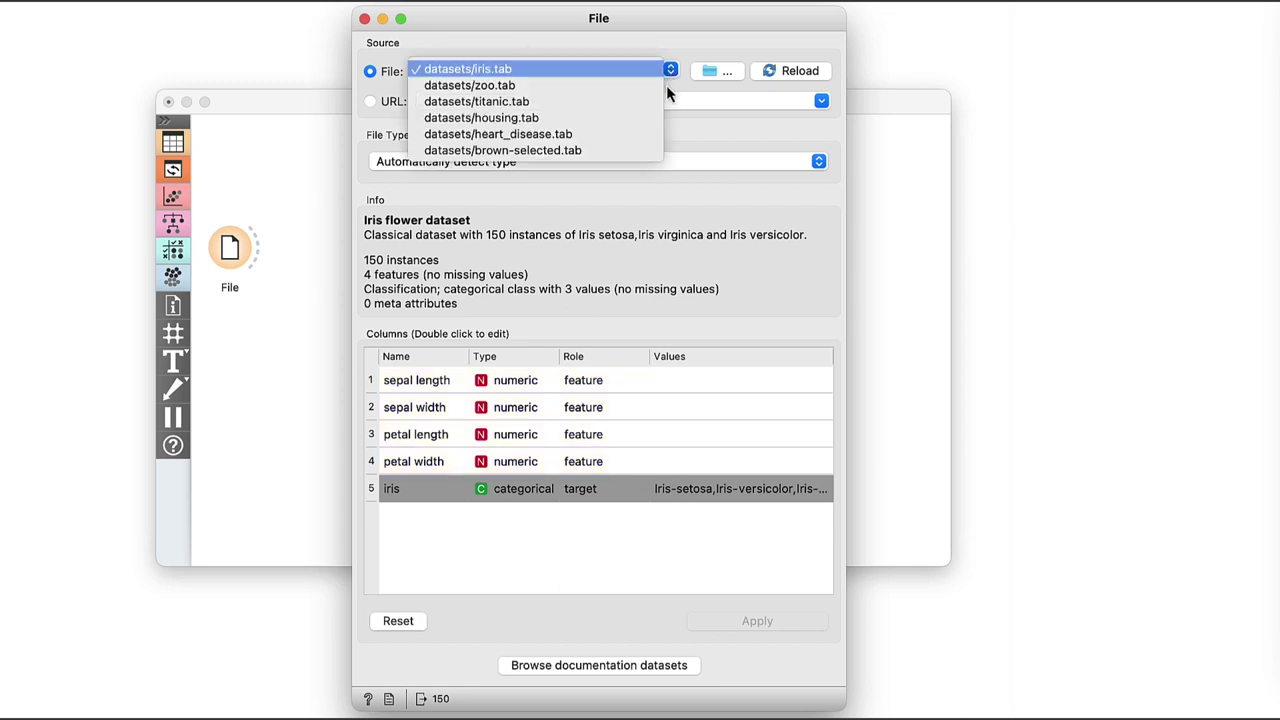
click(647, 83)
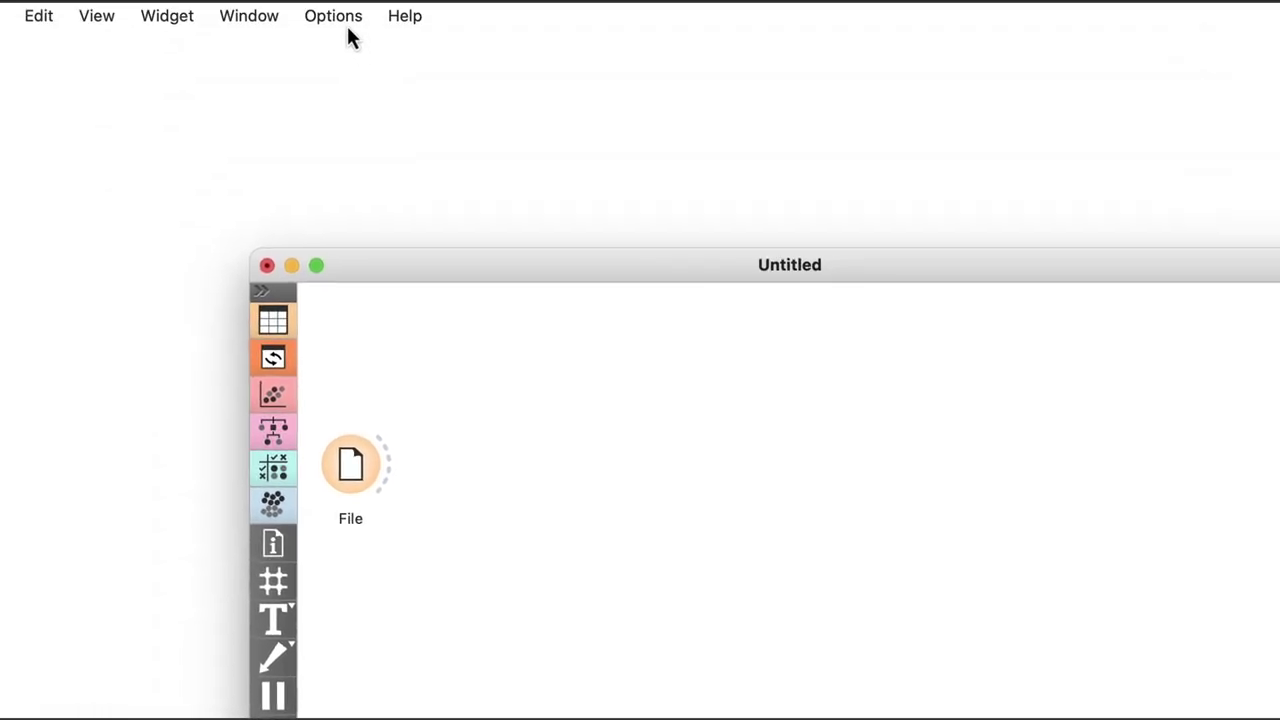
Step: Install the Text add-on through Options > Add-ons
click(347, 27)
click(352, 84)
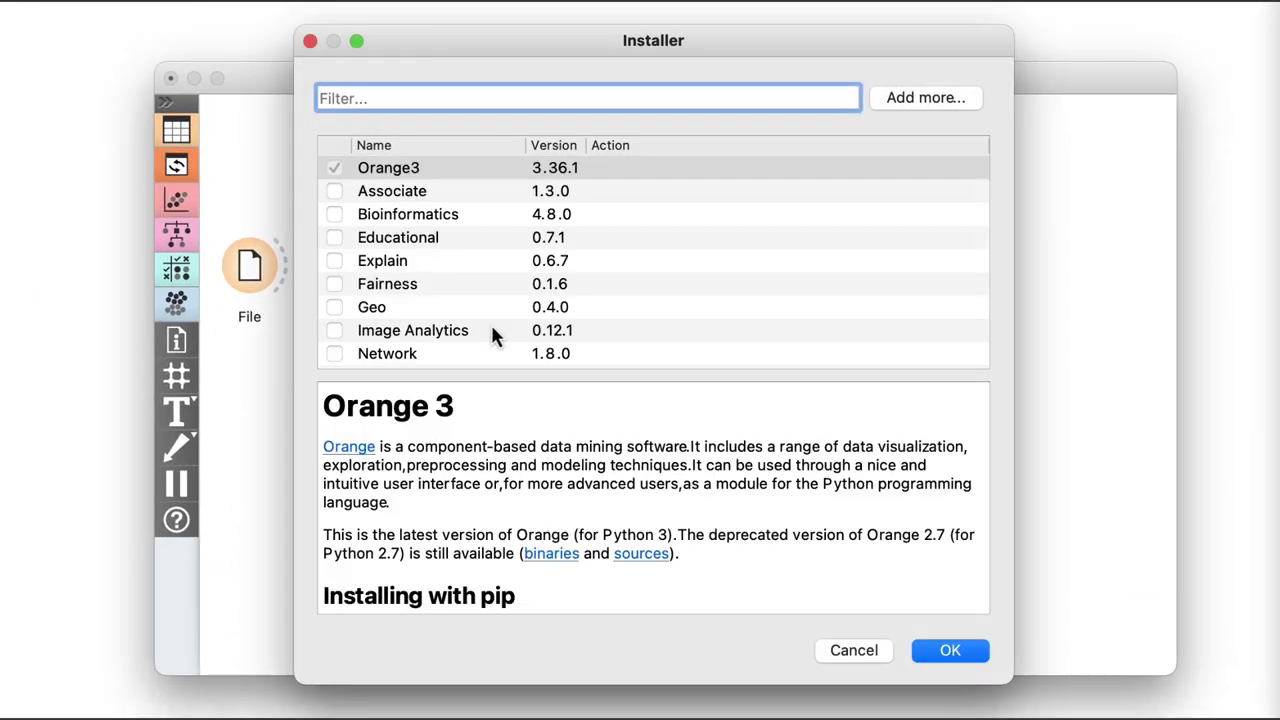
scroll(491, 326, down, 5)
scroll(491, 330, down, 1)
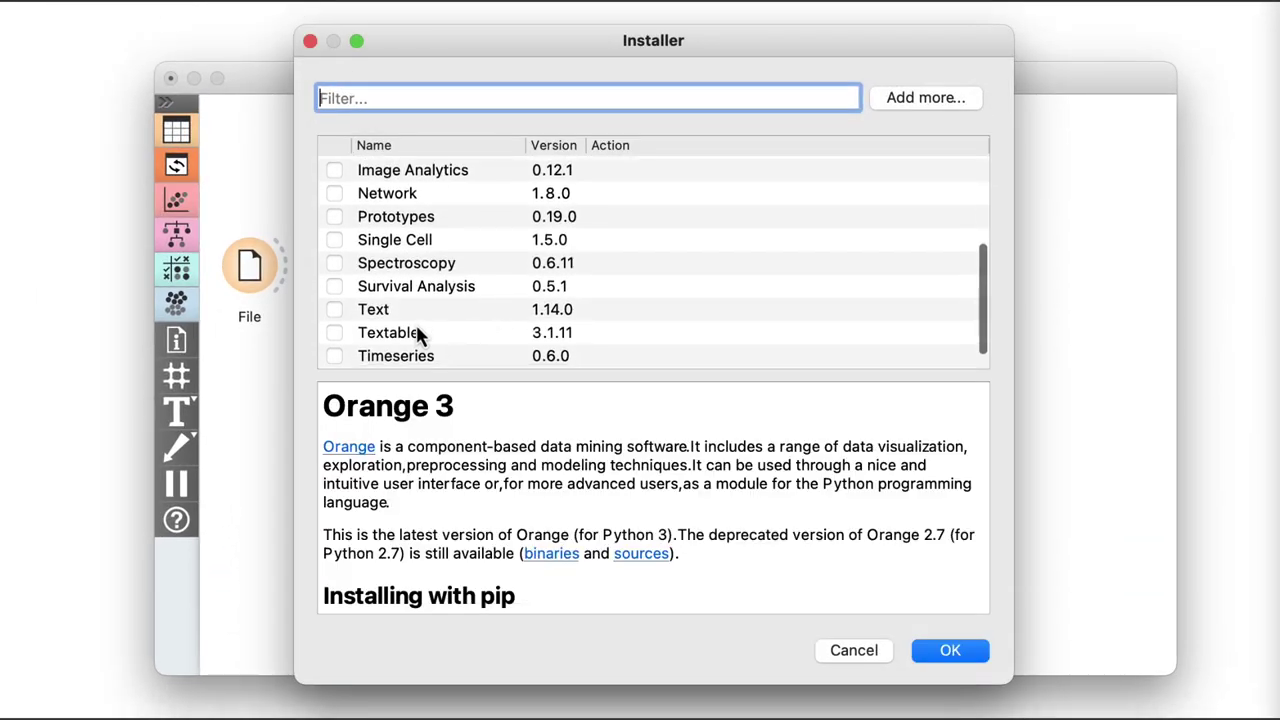
click(334, 309)
click(950, 651)
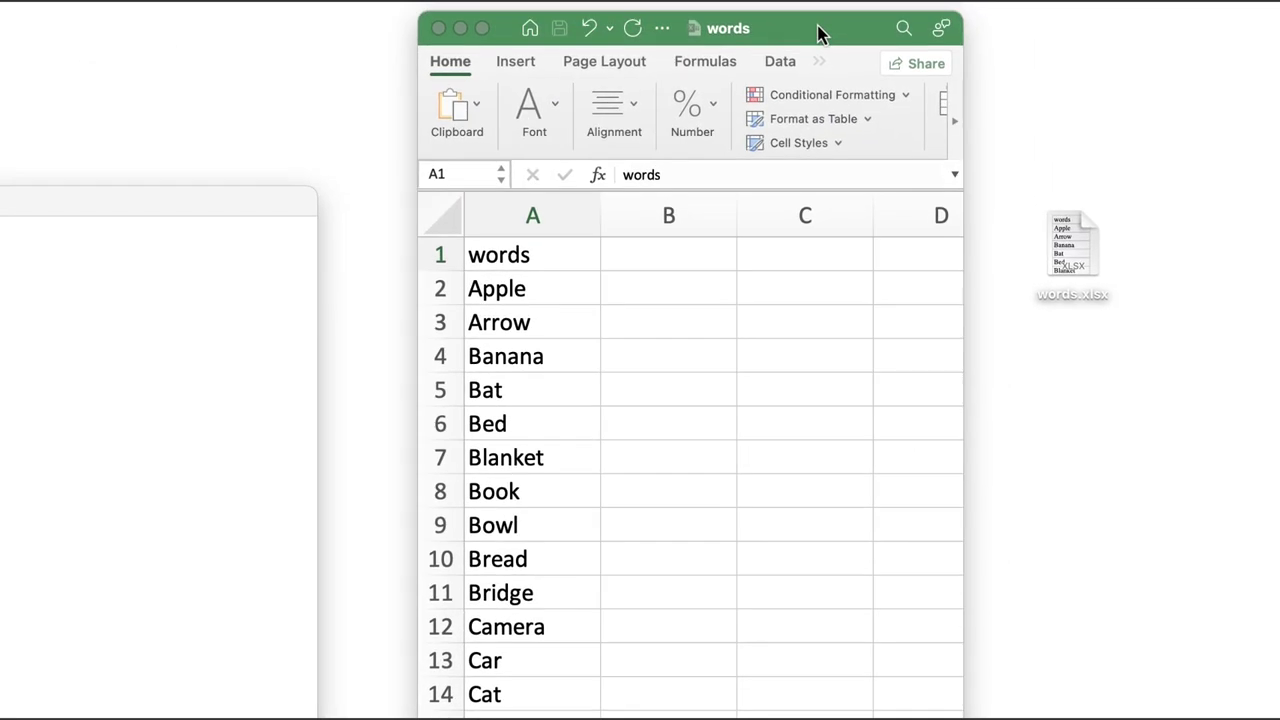
Step: Review the words column in words.xlsx, then drop the file onto the Orange canvas
click(818, 33)
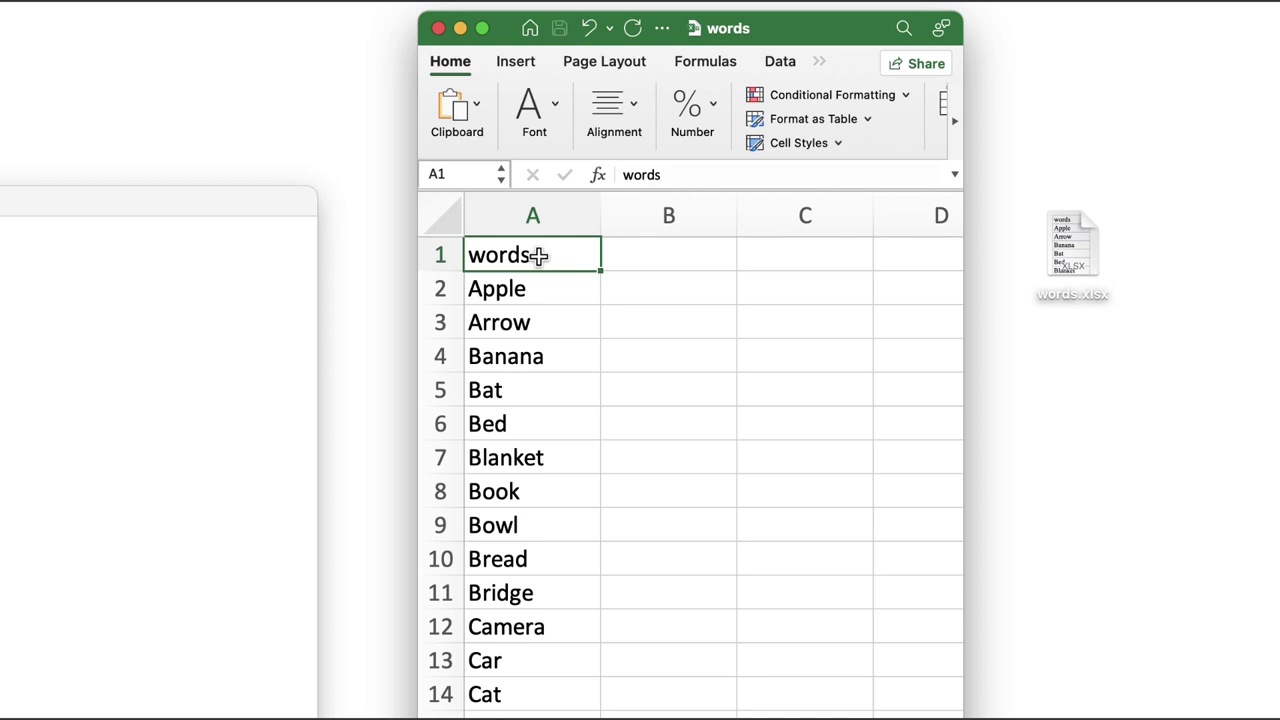
drag(1074, 240, 116, 224)
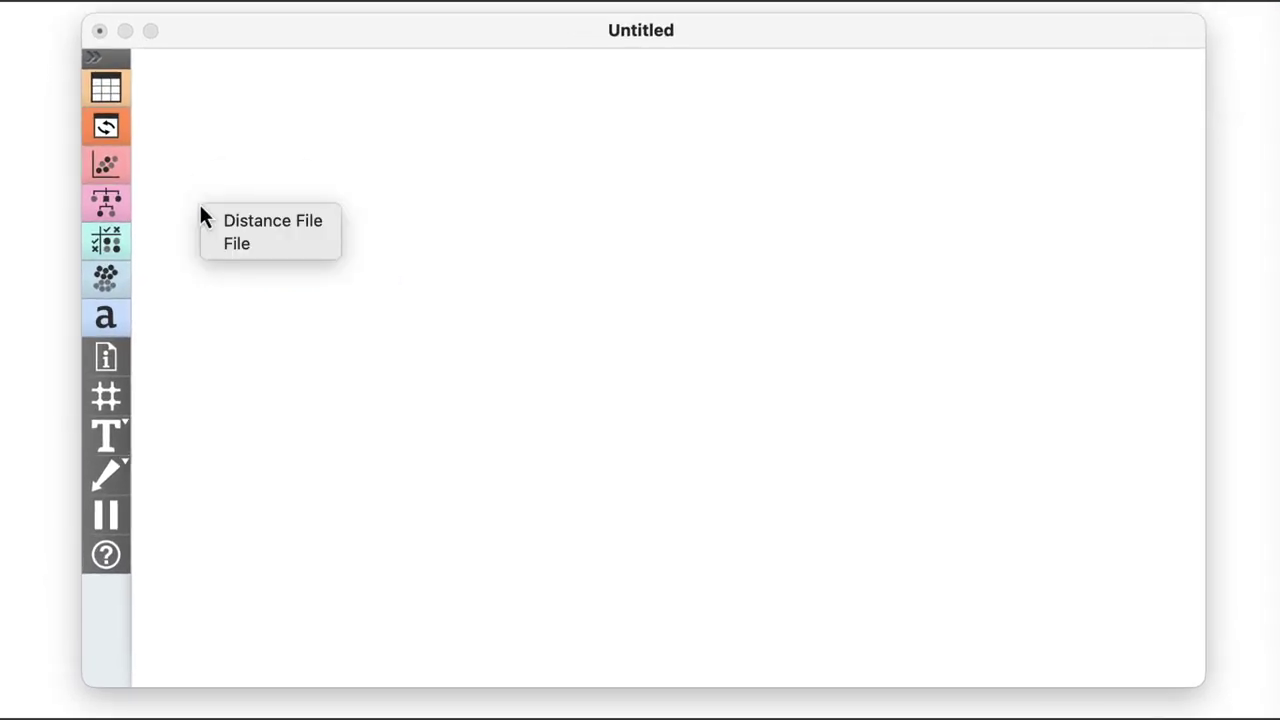
Step: Load the dropped words.xlsx as a File widget and confirm its 150 instances with a 'words' text meta column
click(248, 245)
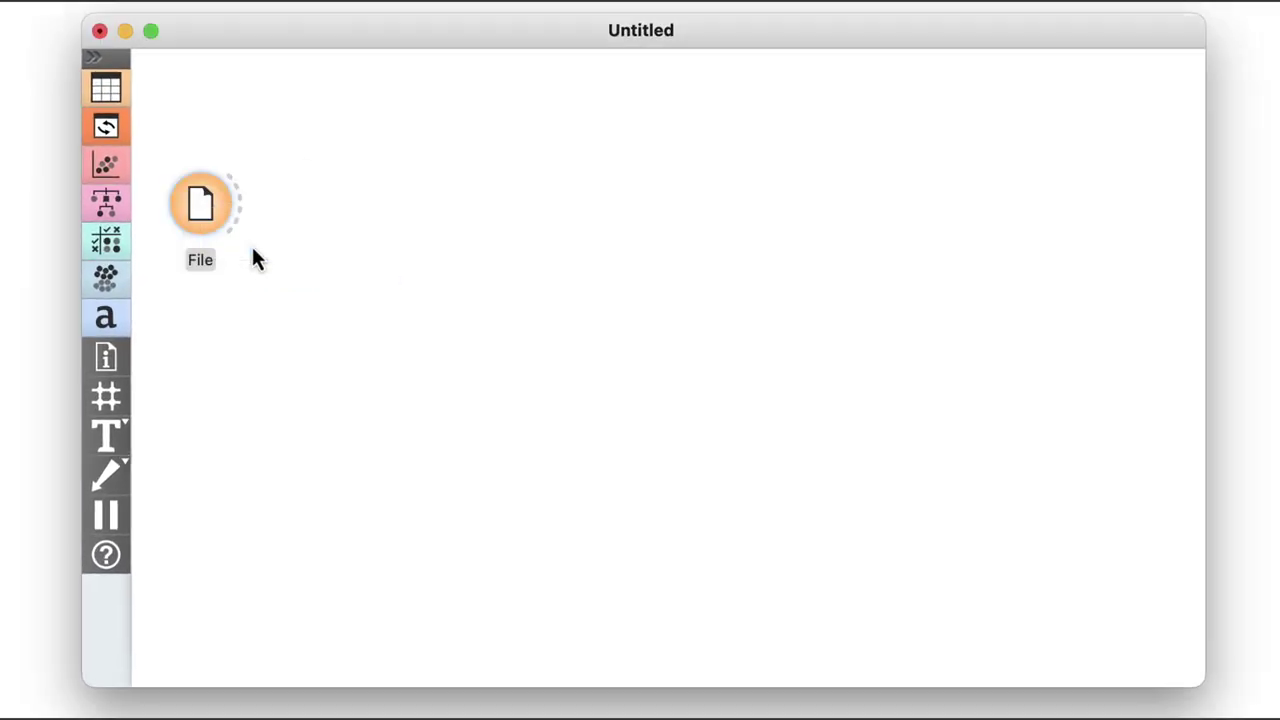
double_click(200, 212)
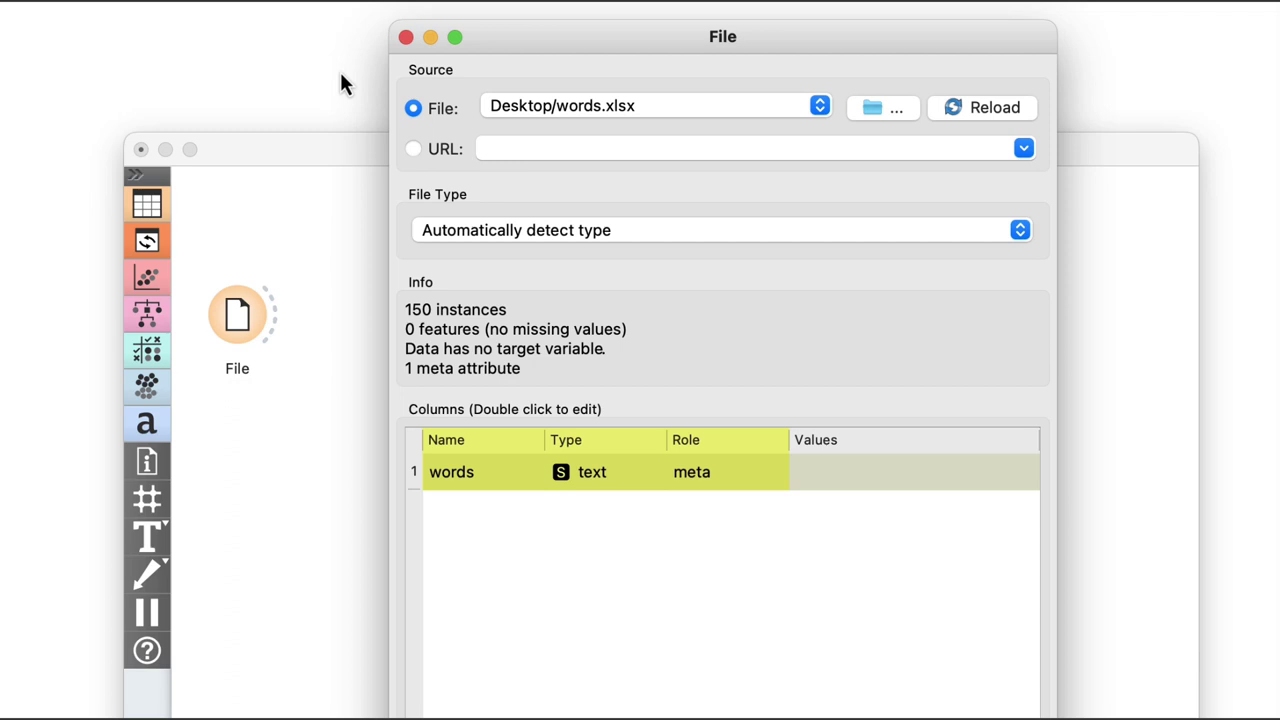
Step: Connect a Data Table to the words.xlsx File widget and open it to inspect the words
click(406, 37)
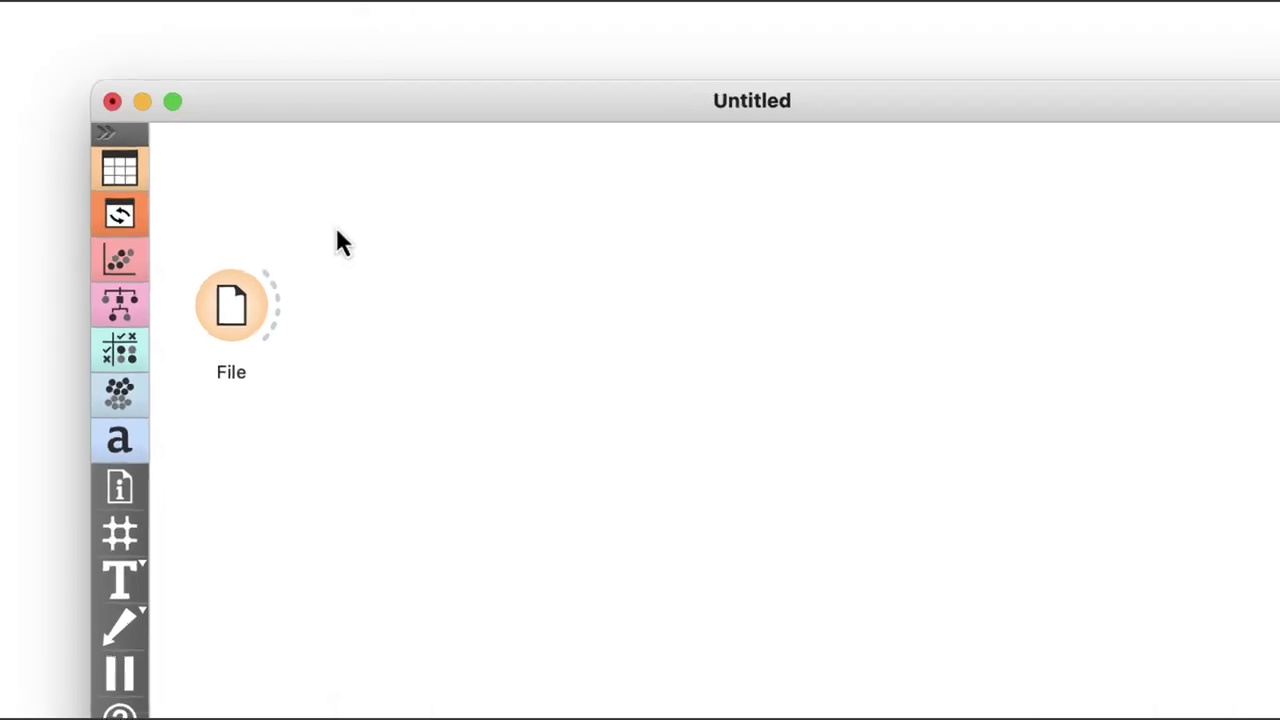
drag(362, 167, 362, 168)
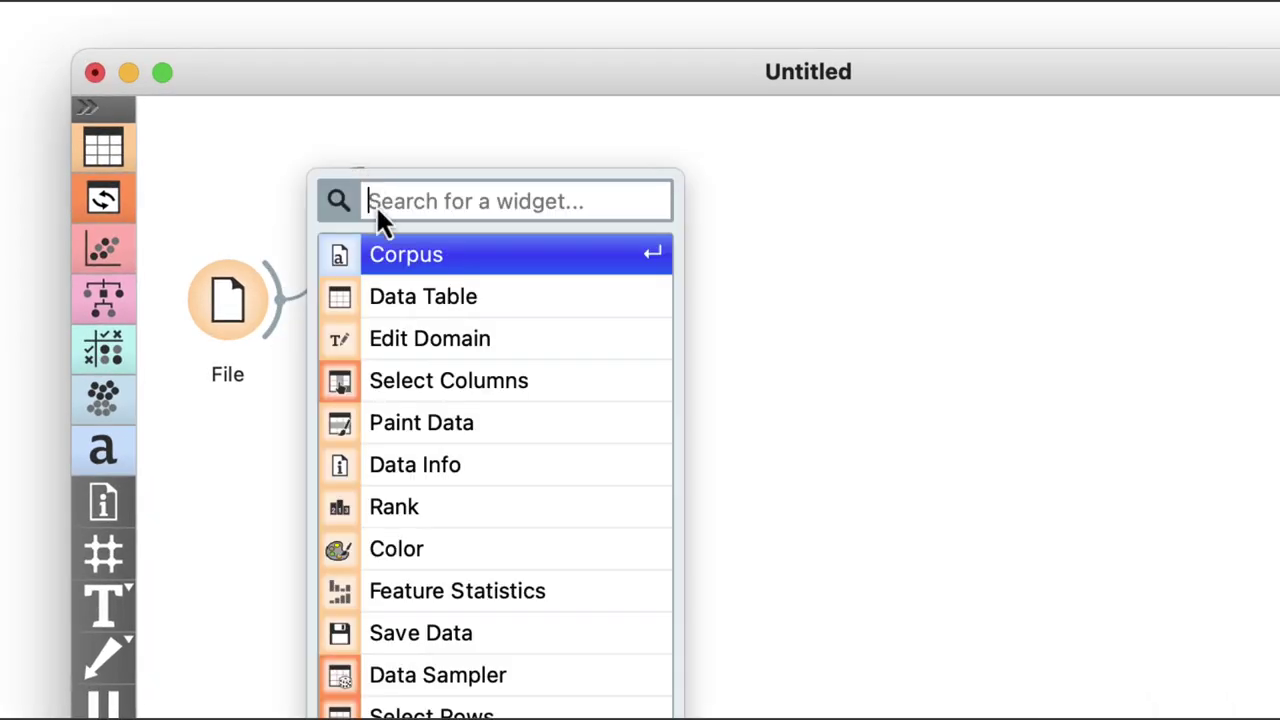
click(397, 300)
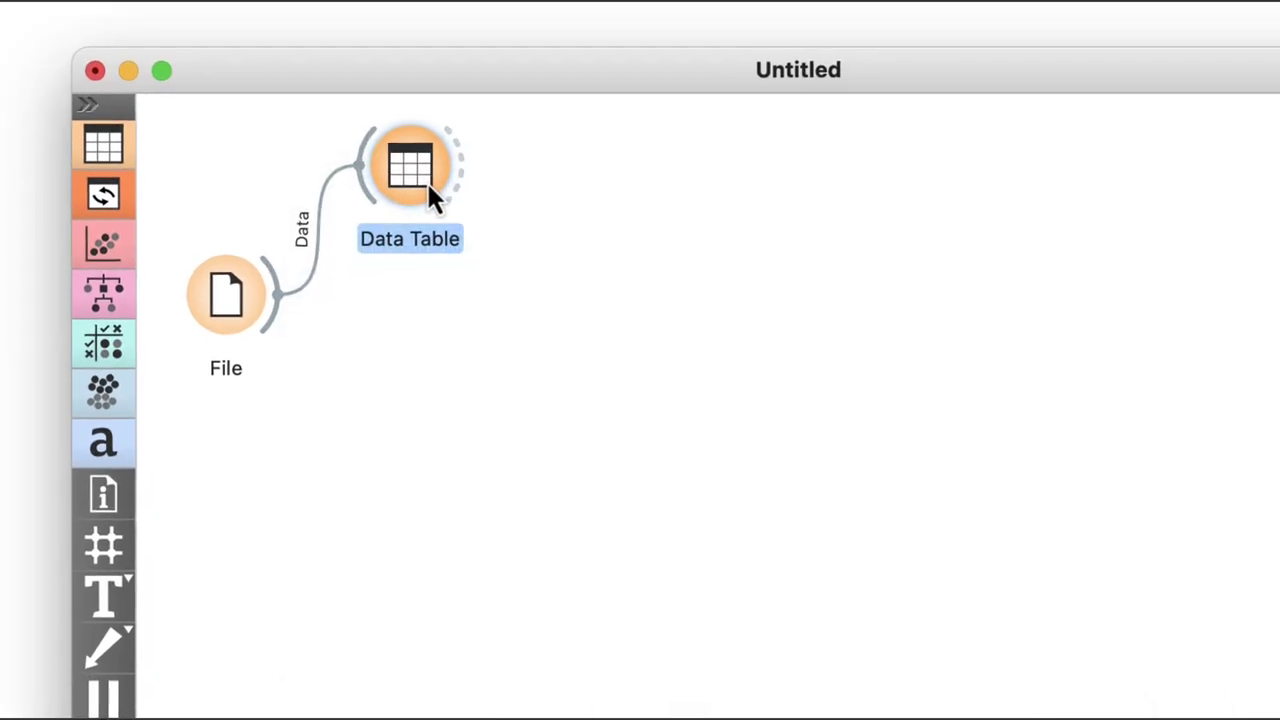
double_click(428, 188)
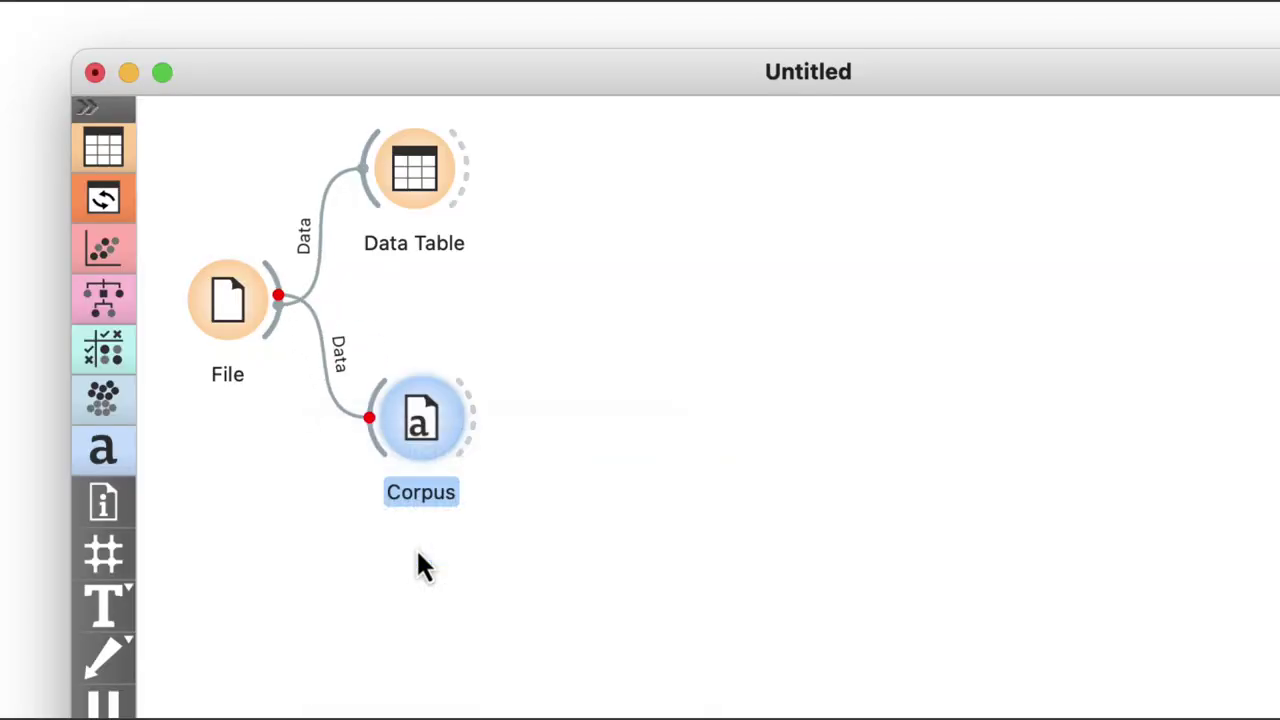
Step: Open the Corpus widget's settings to check the corpus
double_click(455, 425)
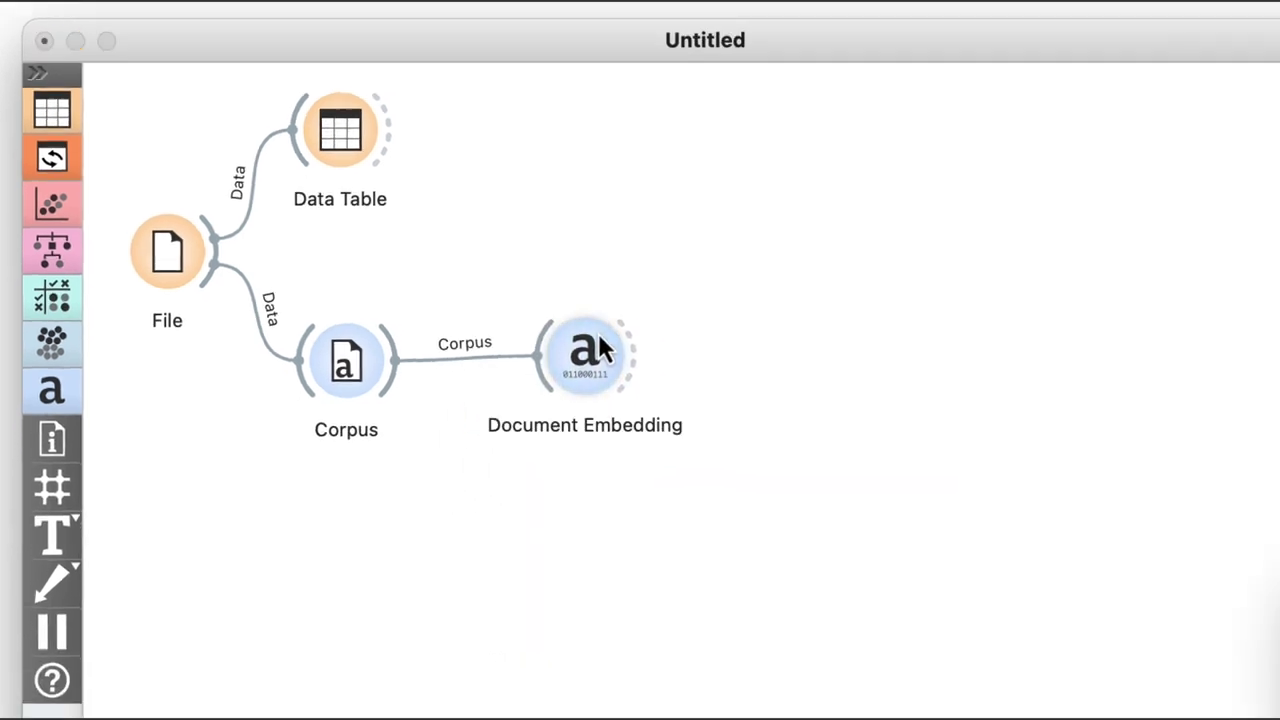
Step: Review Document Embedding, leaving Multilingual SBERT selected, then close its settings
double_click(598, 345)
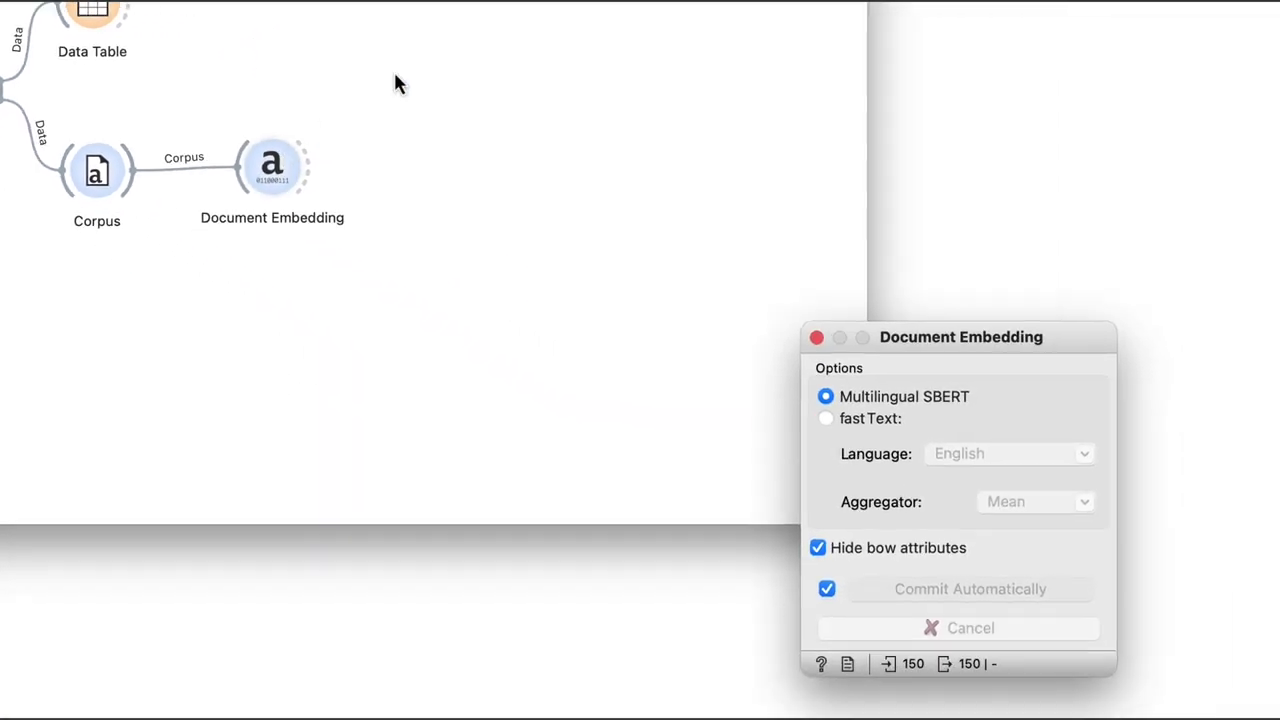
drag(1279, 614, 890, 200)
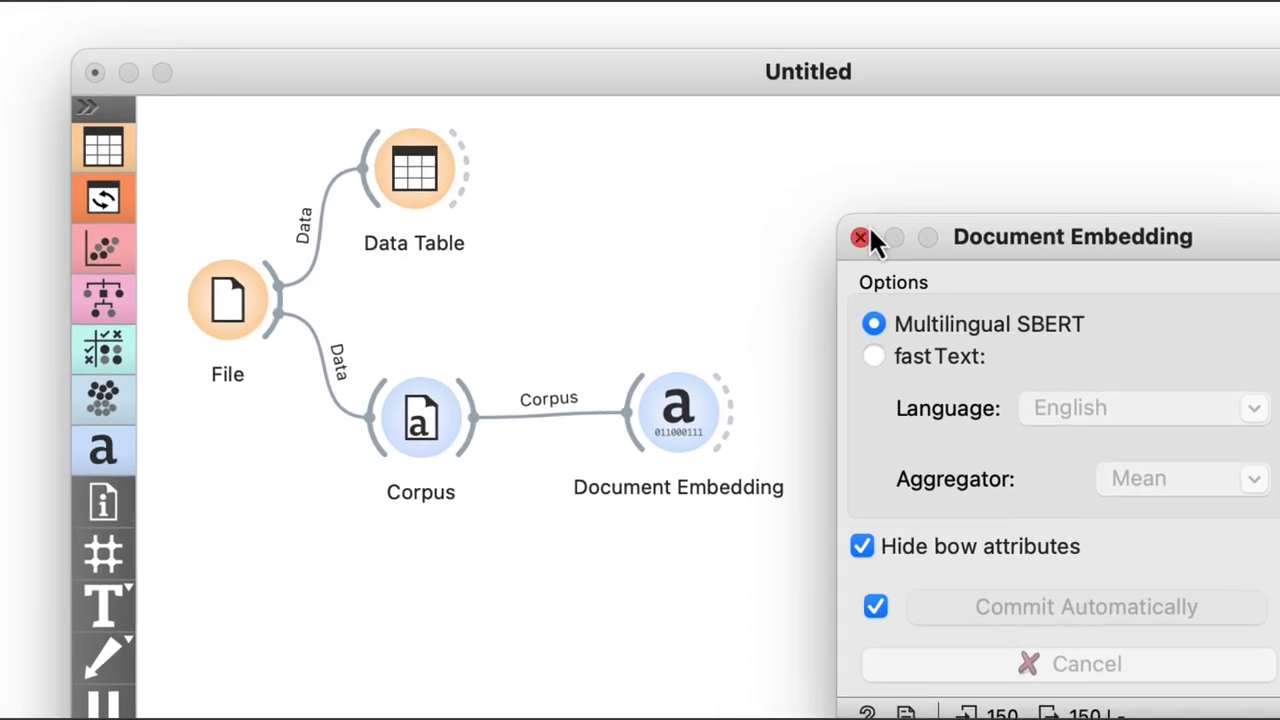
click(860, 238)
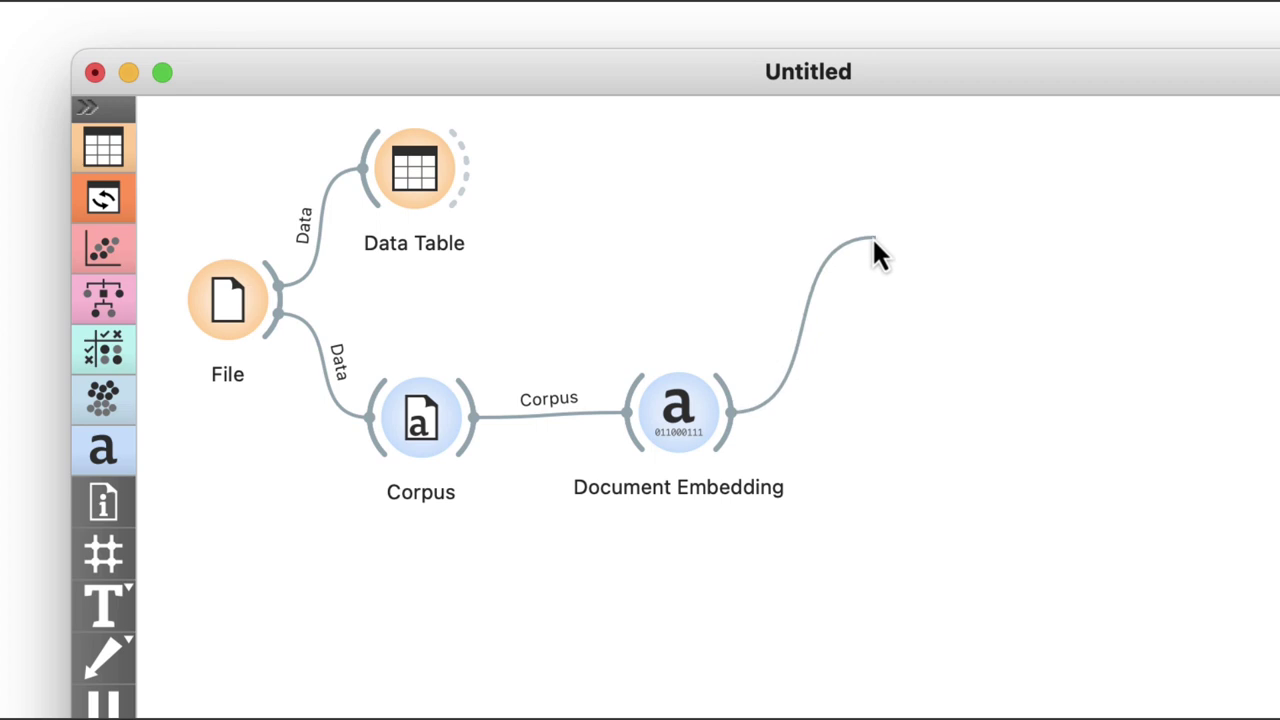
Step: Attach Data Table (1) to Document Embedding and browse the 150 words' Dim1–Dim384 features
drag(872, 236, 872, 236)
click(909, 325)
double_click(929, 243)
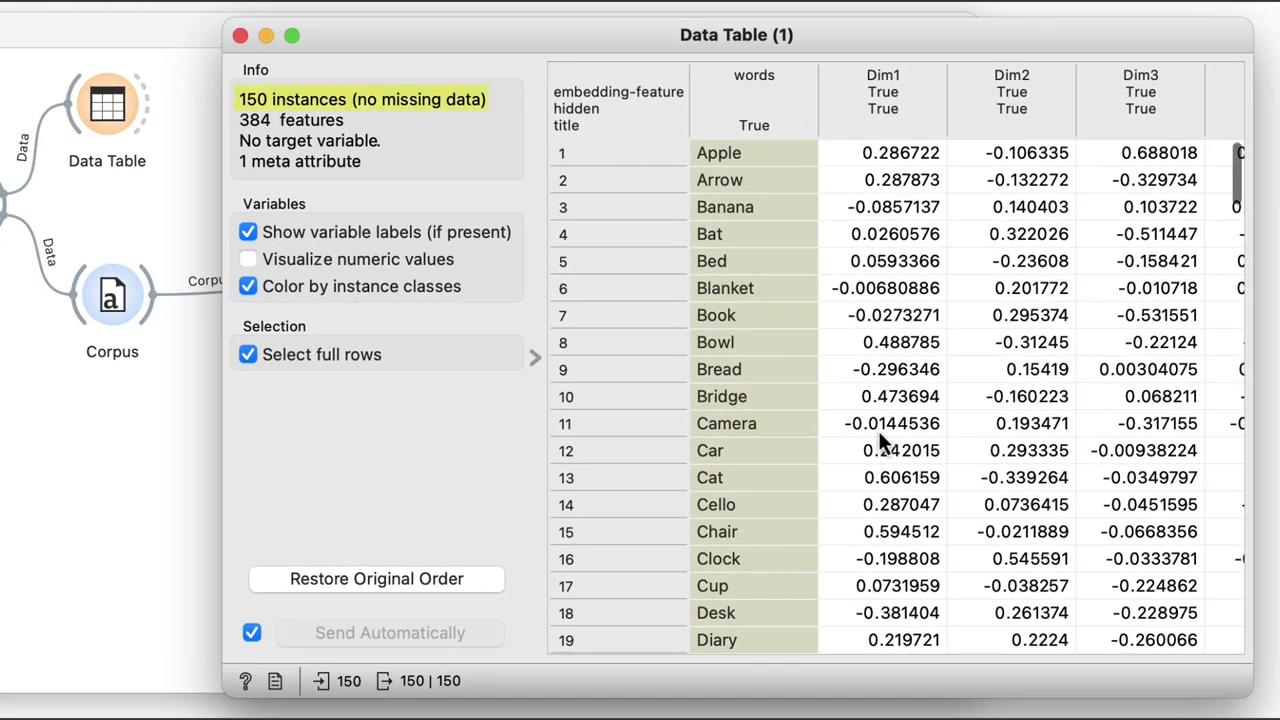
scroll(879, 431, right, 8)
scroll(878, 431, left, 8)
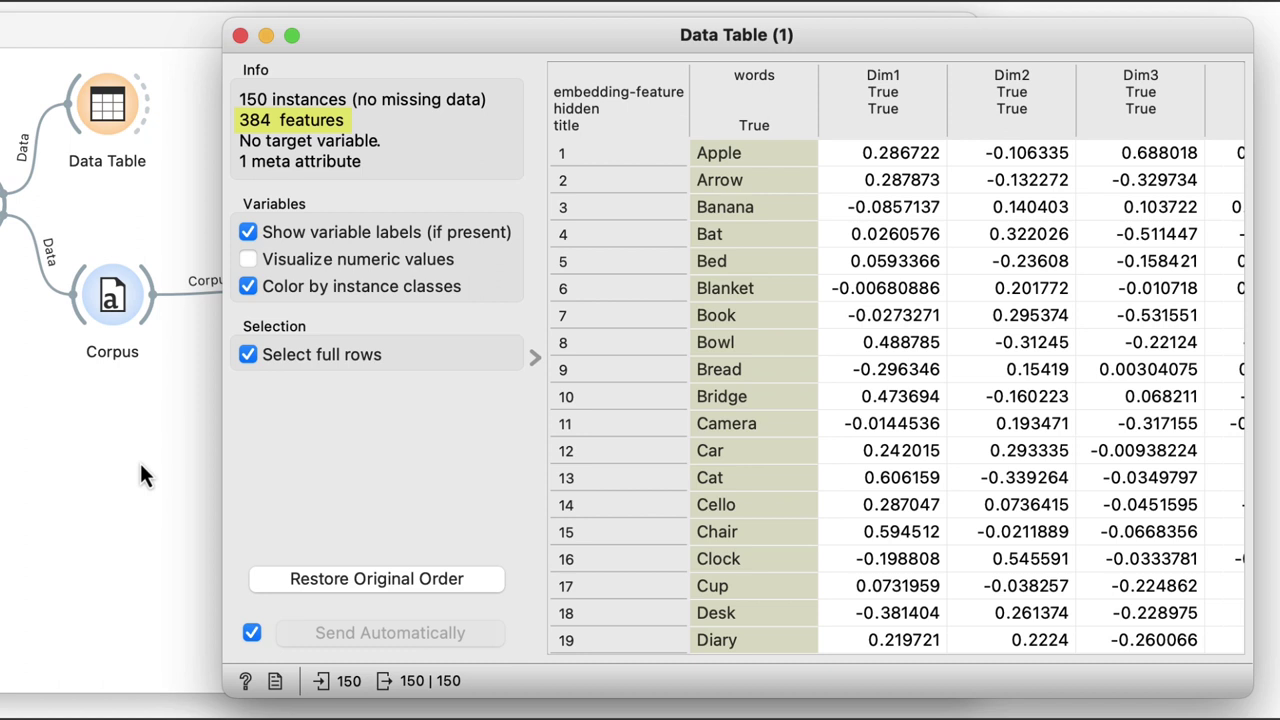
click(239, 35)
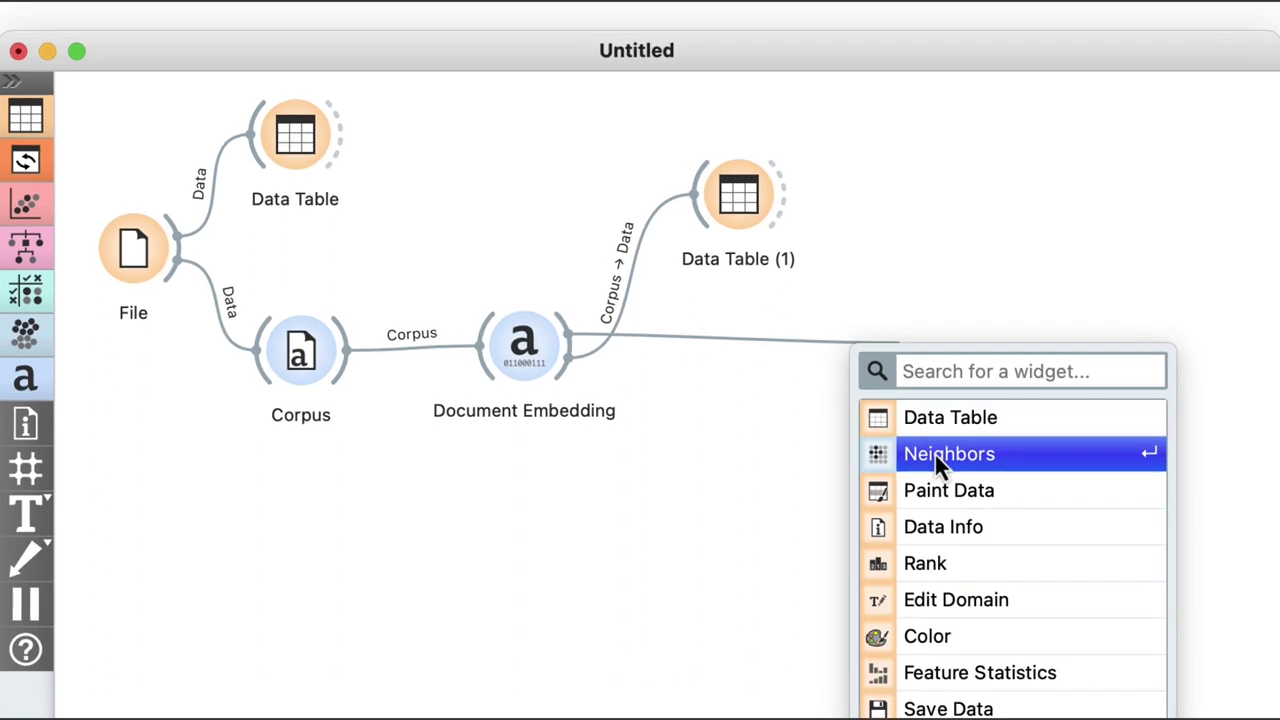
Step: Add a Neighbors widget taking the embeddings as its data input and open its settings
click(935, 455)
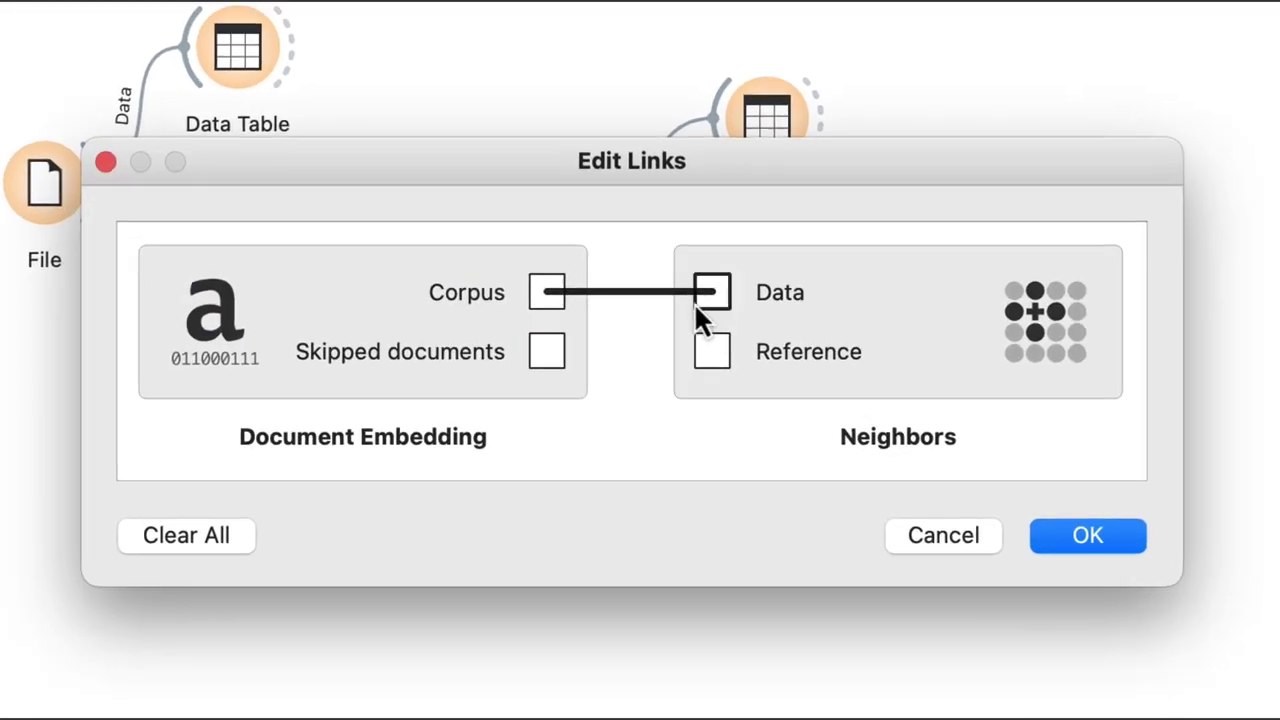
click(1071, 533)
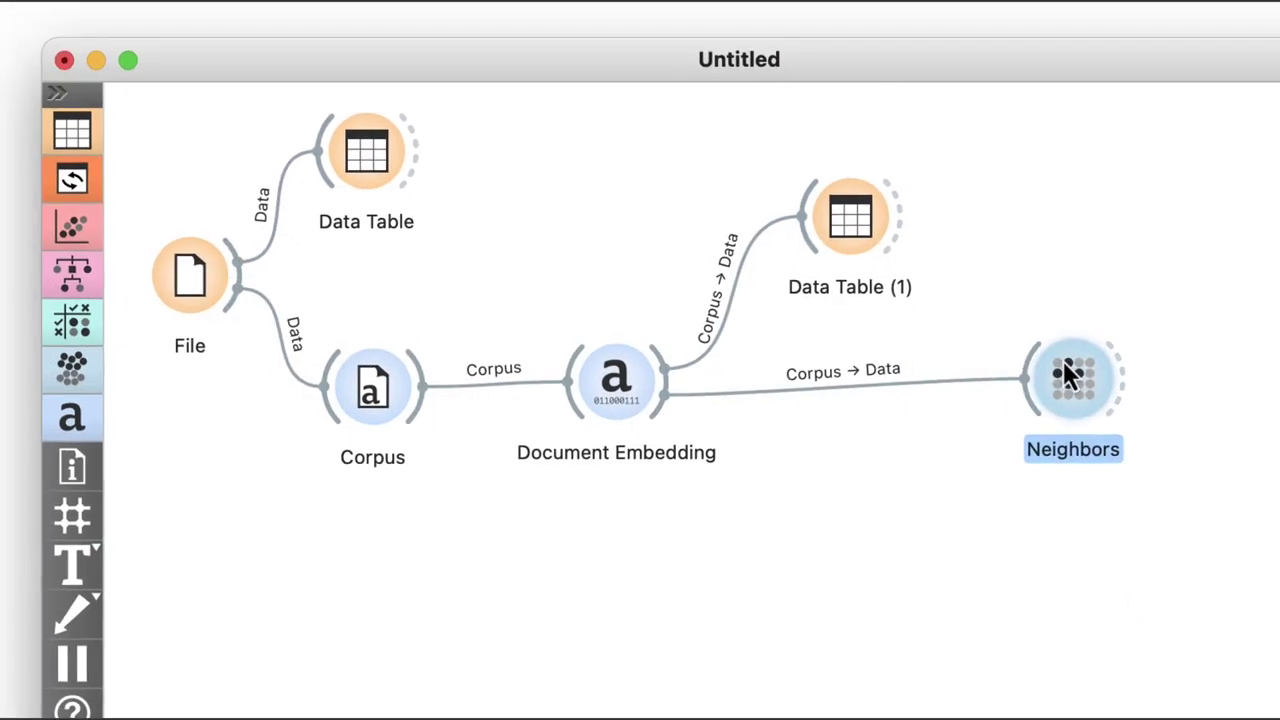
mouse_move(1050, 354)
double_click(1068, 375)
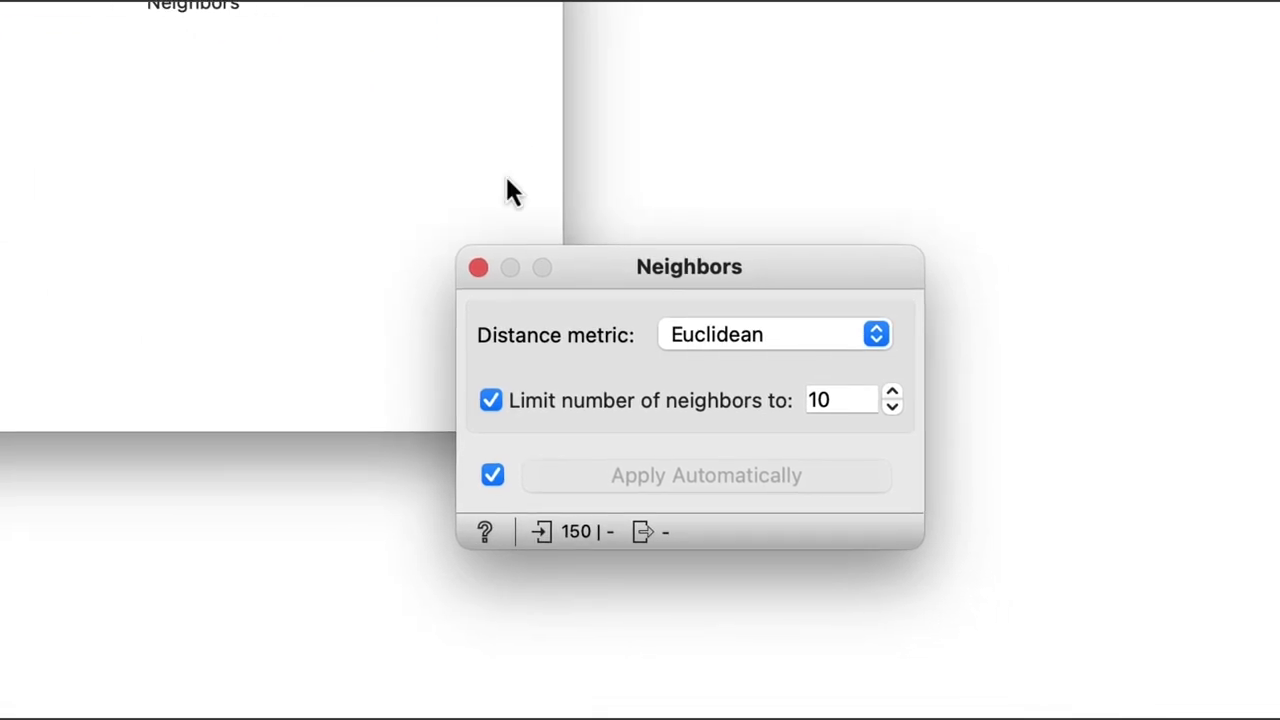
Step: Set Neighbors to Cosine distance with the neighbor limit at 3
click(705, 336)
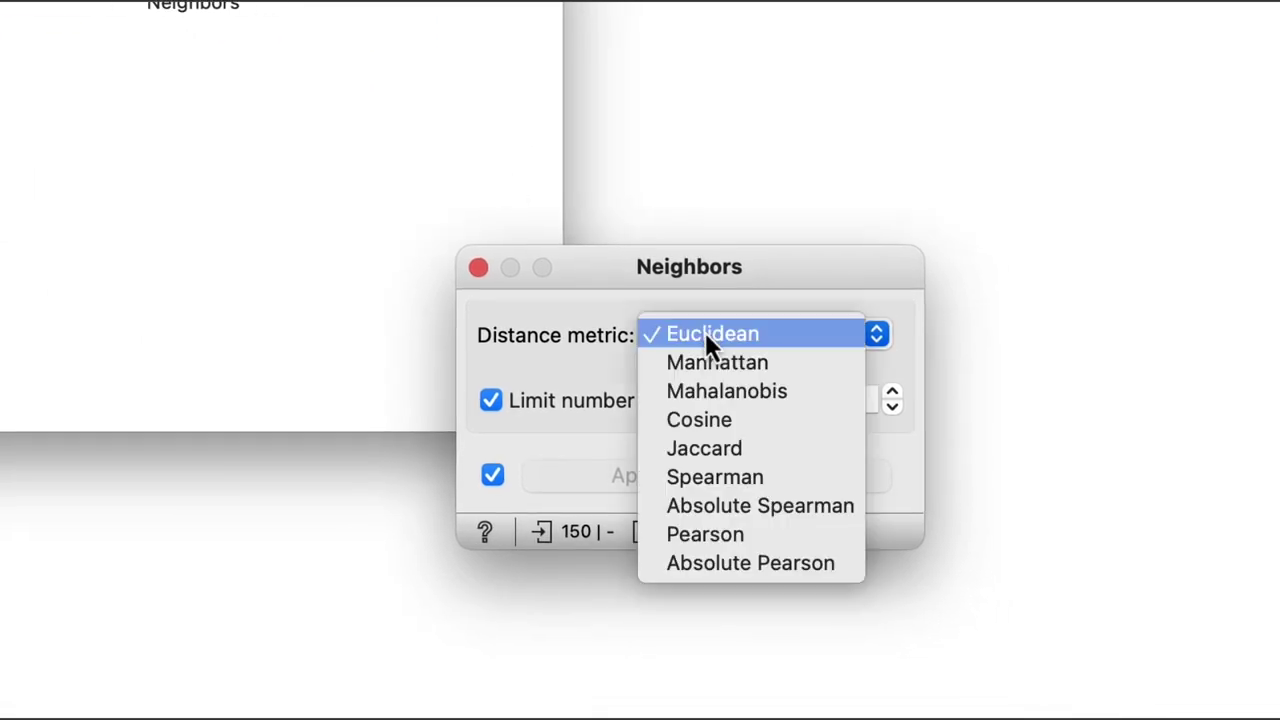
click(708, 418)
double_click(826, 402)
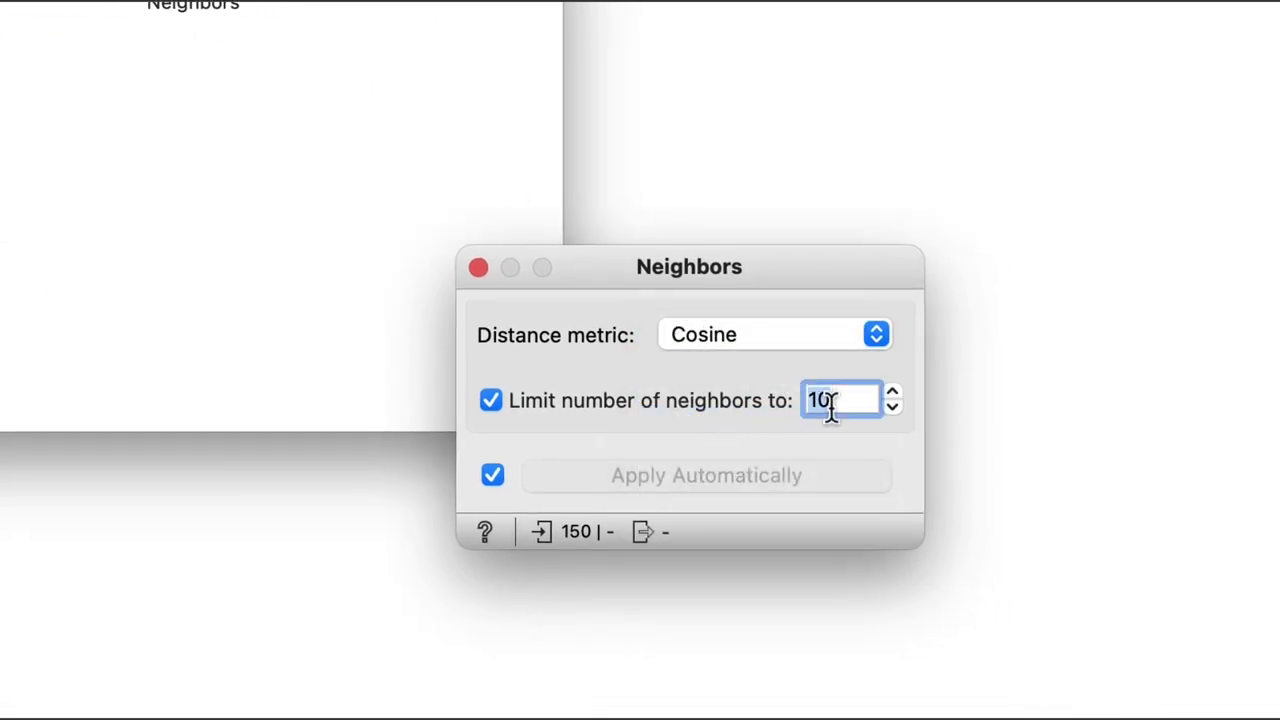
text(3)
key(Return)
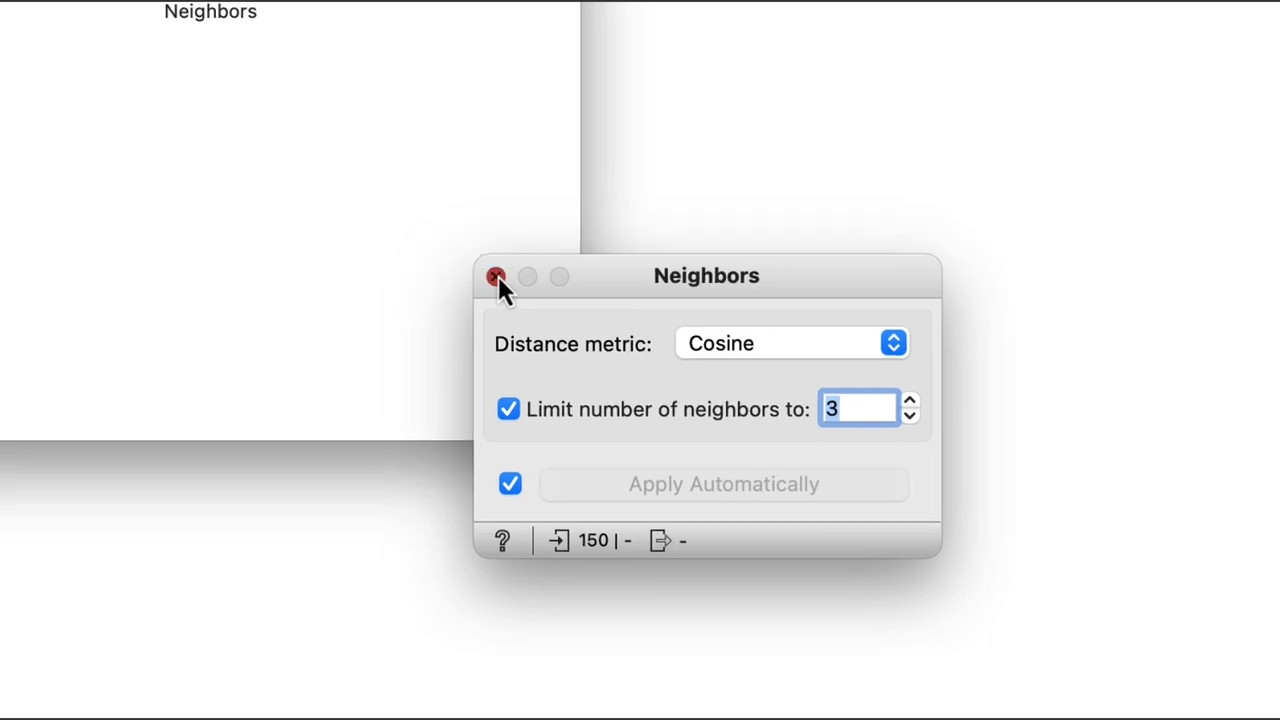
click(496, 277)
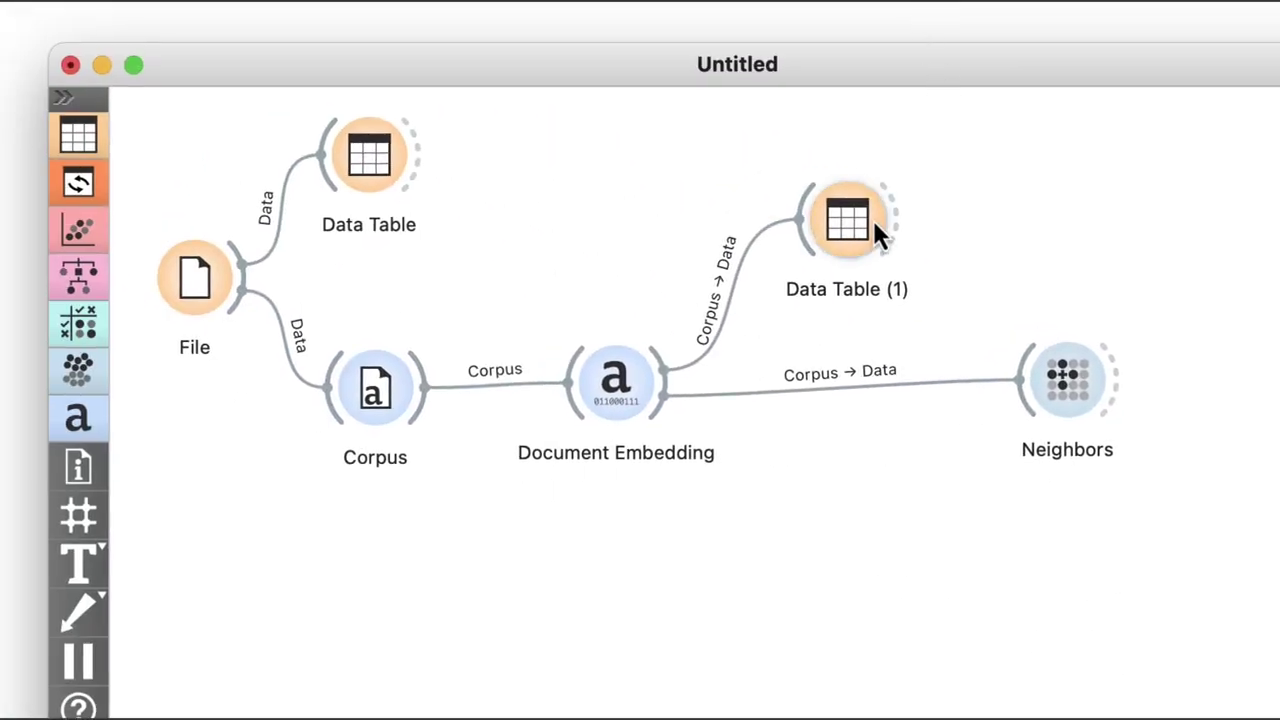
Step: Select Banana in Data Table (1) and link its selected data to Neighbors as Reference
double_click(848, 220)
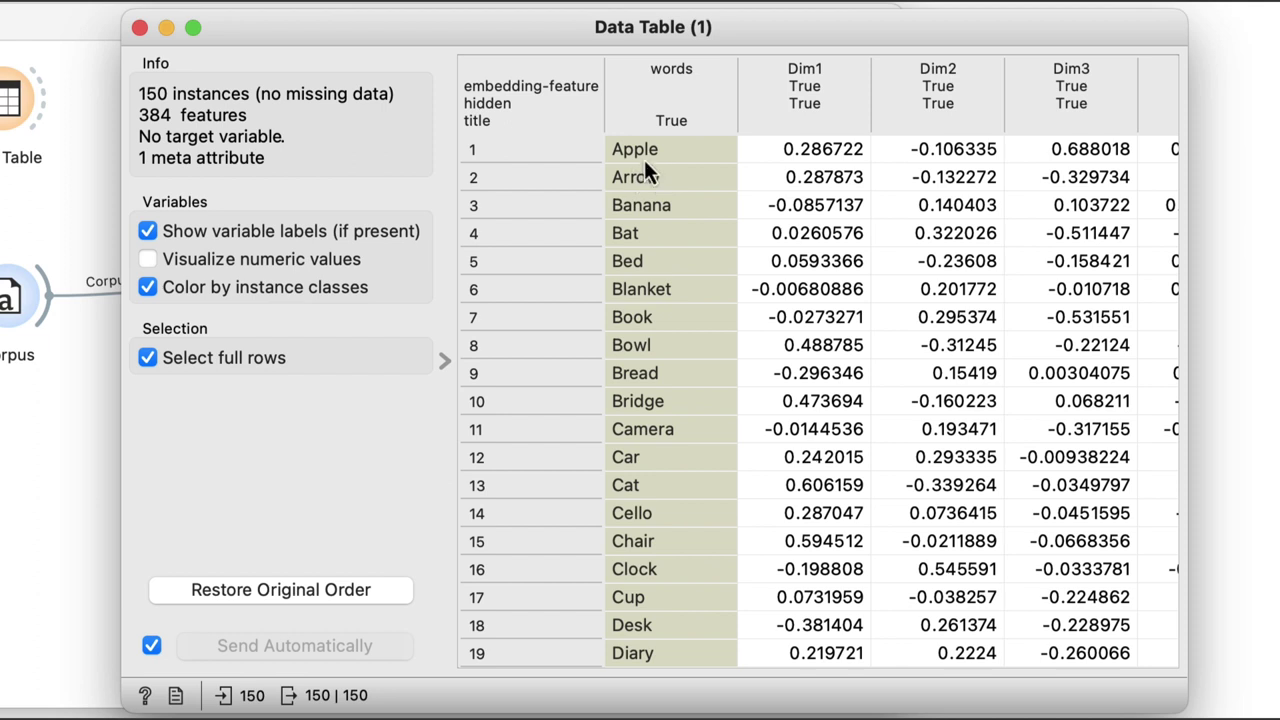
click(637, 201)
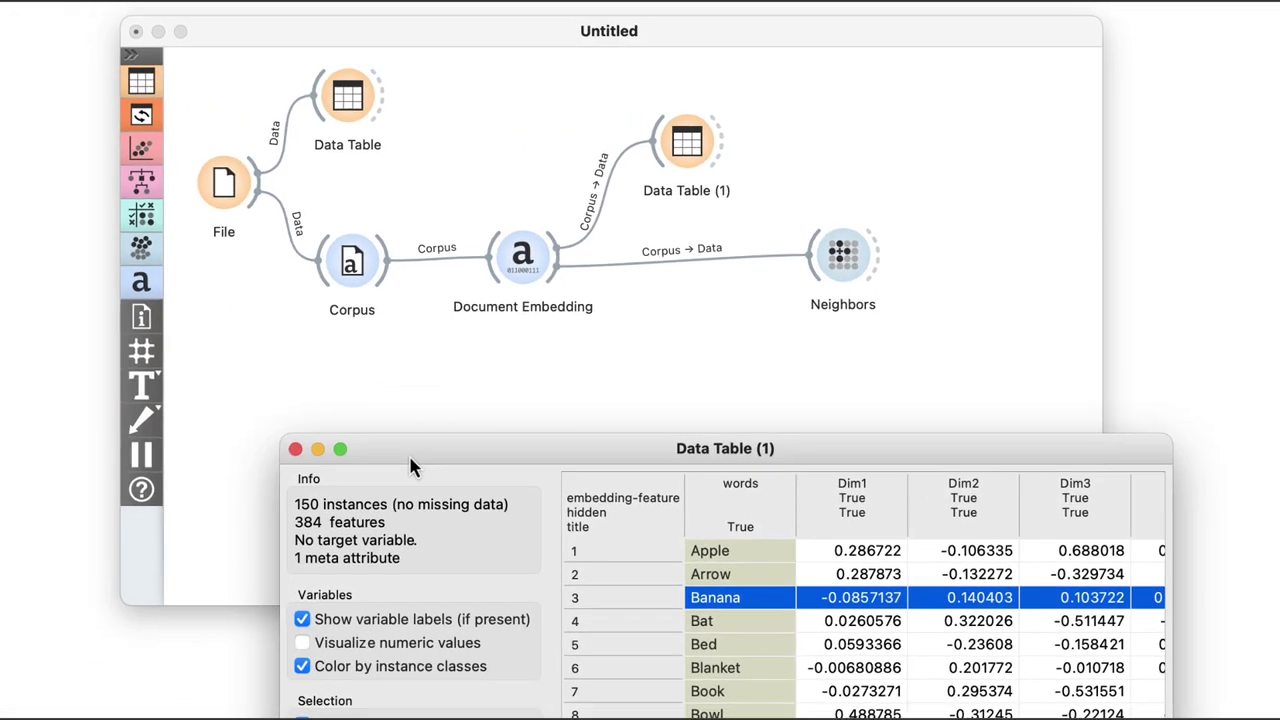
drag(720, 120, 845, 262)
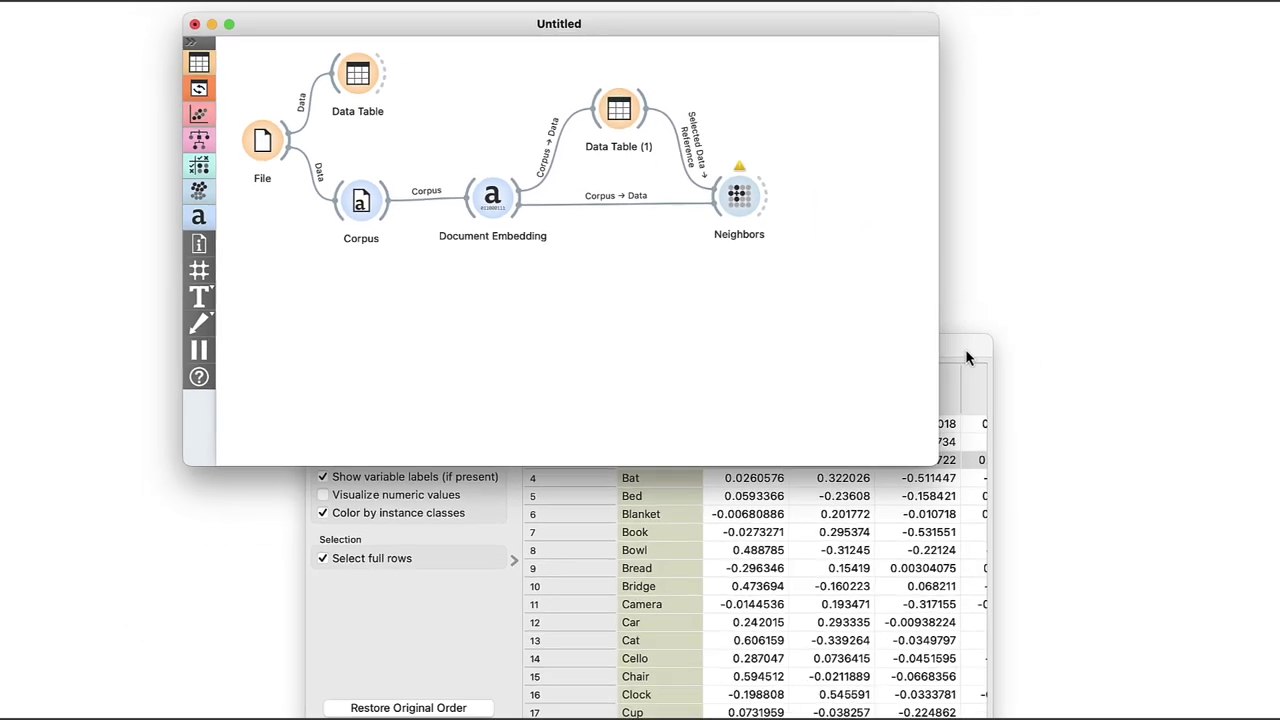
Step: Hide the Data Table (1) info panel, narrow the window and move it up-left
click(1130, 442)
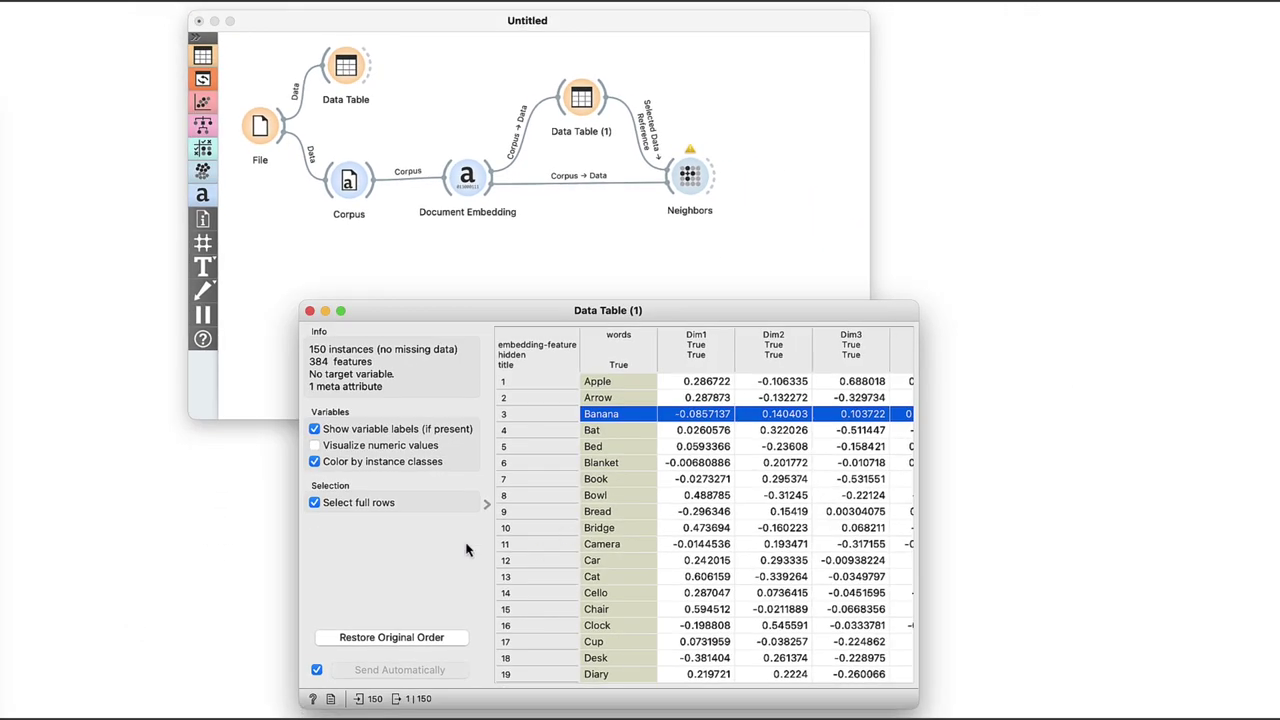
click(484, 519)
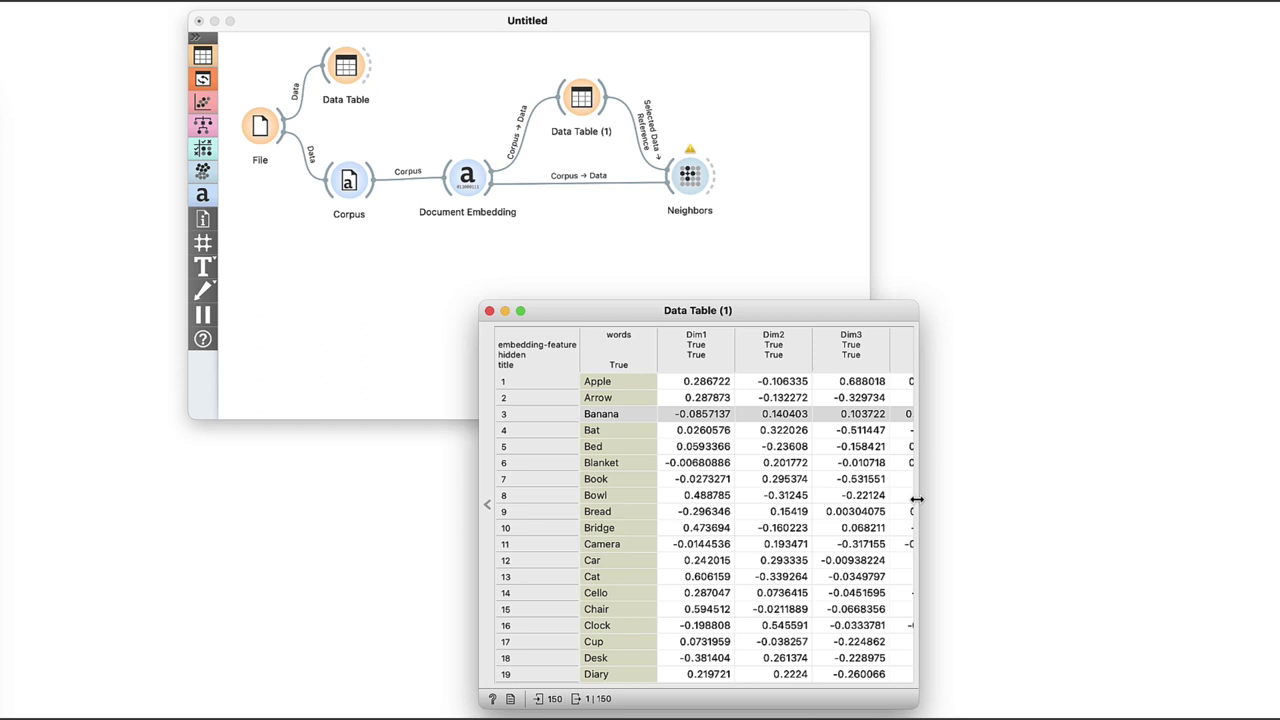
drag(916, 497, 733, 526)
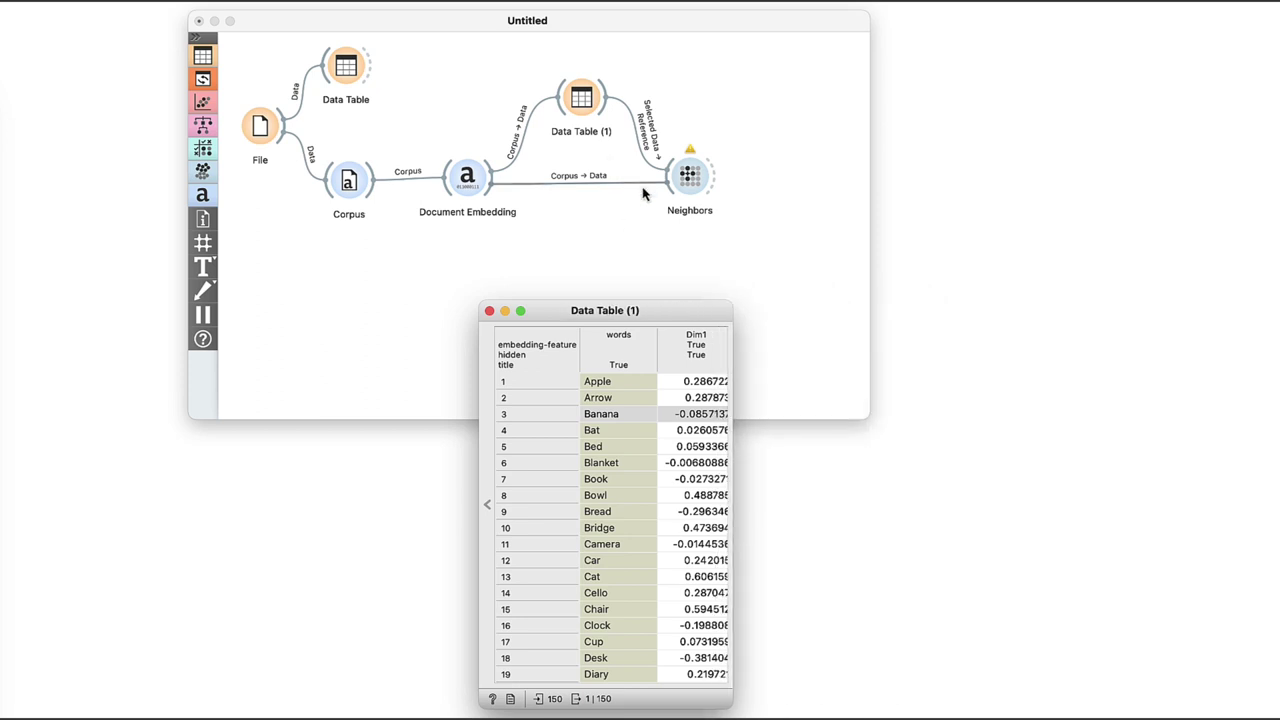
drag(657, 310, 417, 269)
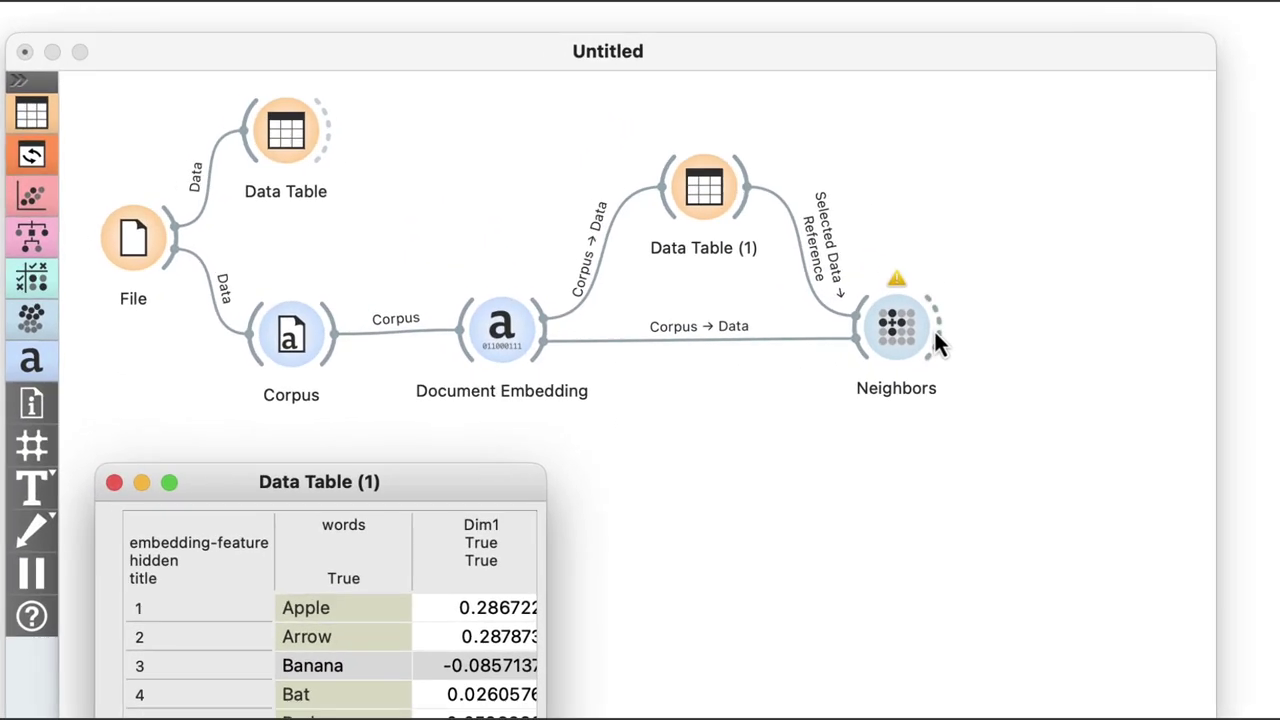
Step: Connect a new Corpus Viewer to the Neighbors output and open it
click(936, 340)
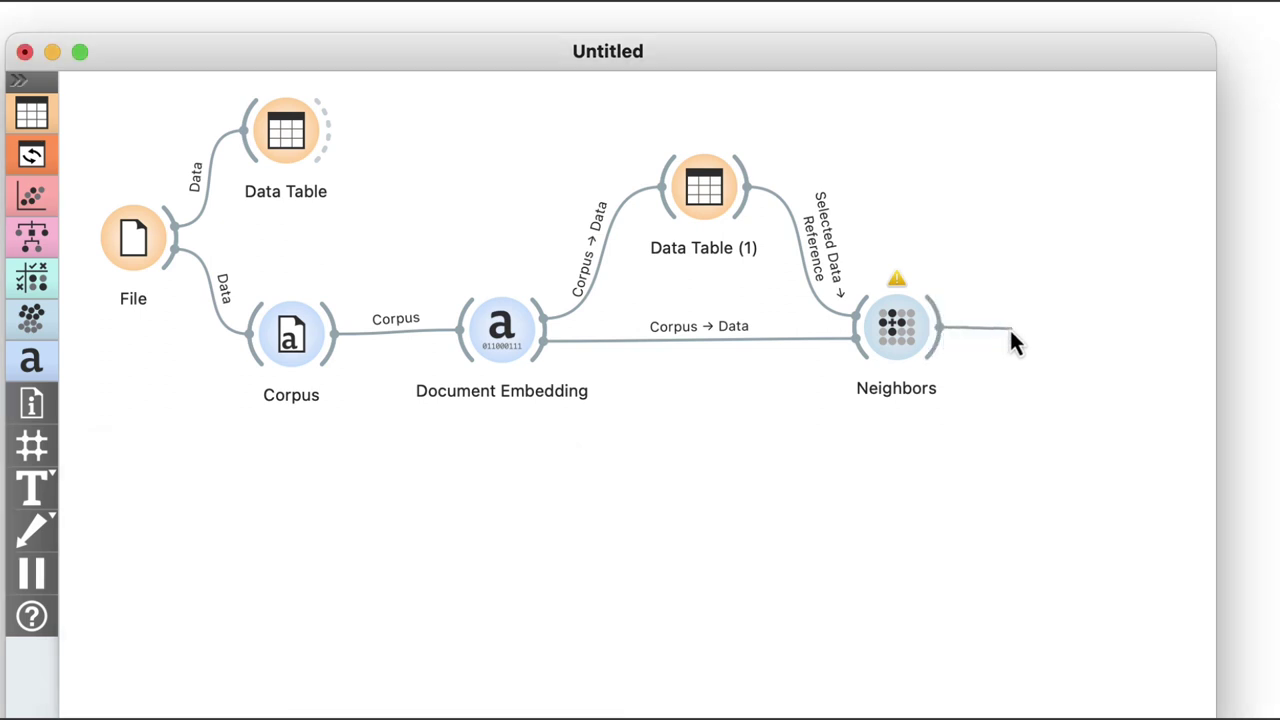
drag(1009, 327, 1010, 330)
click(1029, 399)
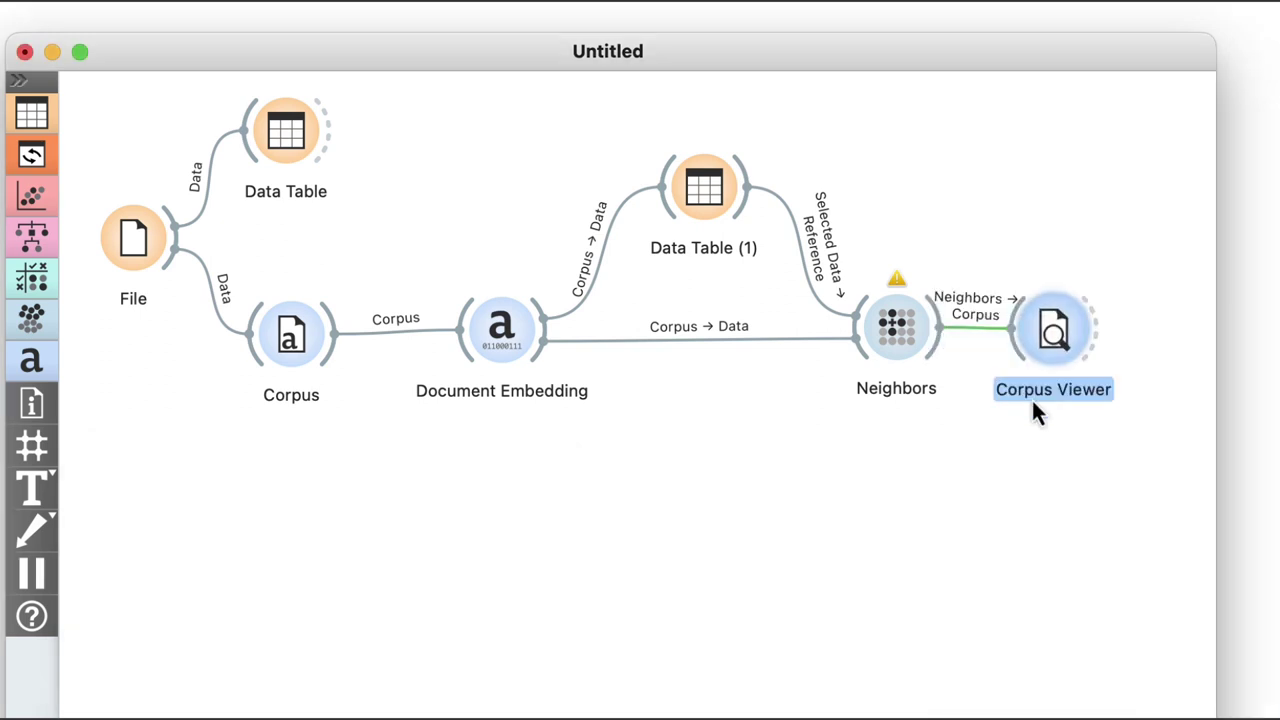
double_click(1045, 340)
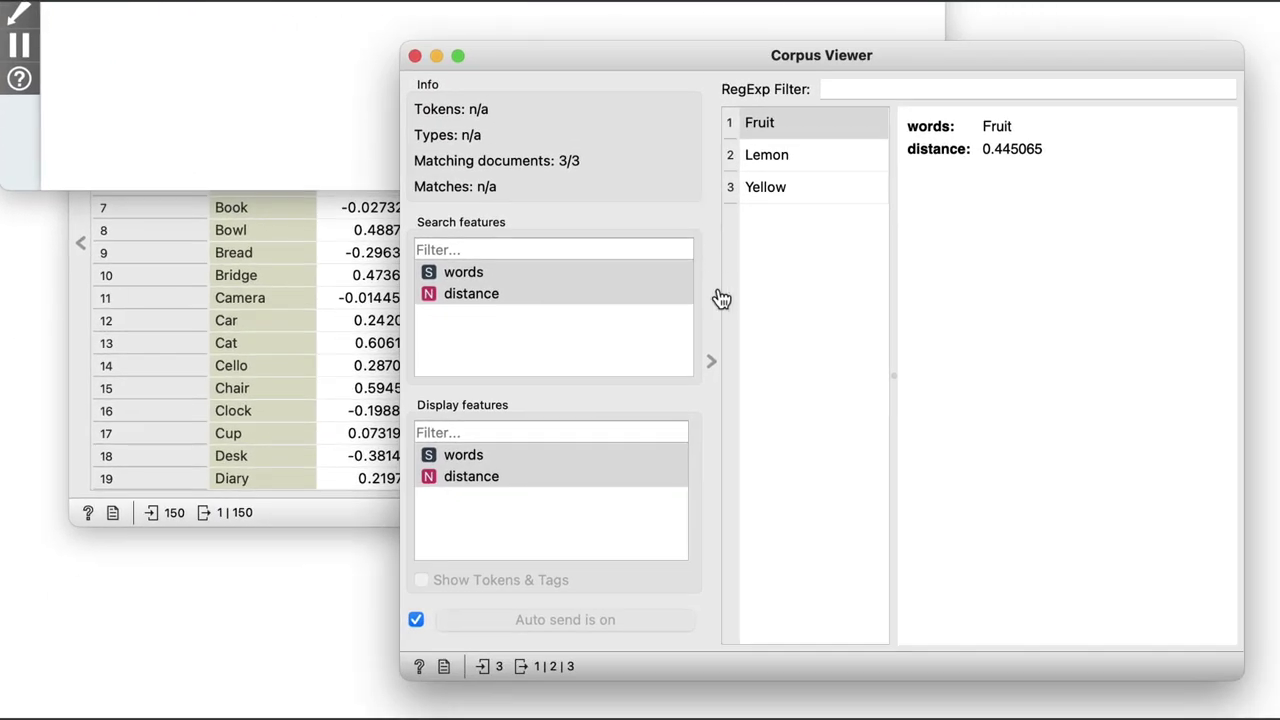
Step: Hide the Corpus Viewer controls and arrange it beside Data Table (1), showing Fruit, Lemon and Yellow
click(712, 361)
drag(886, 38, 749, 34)
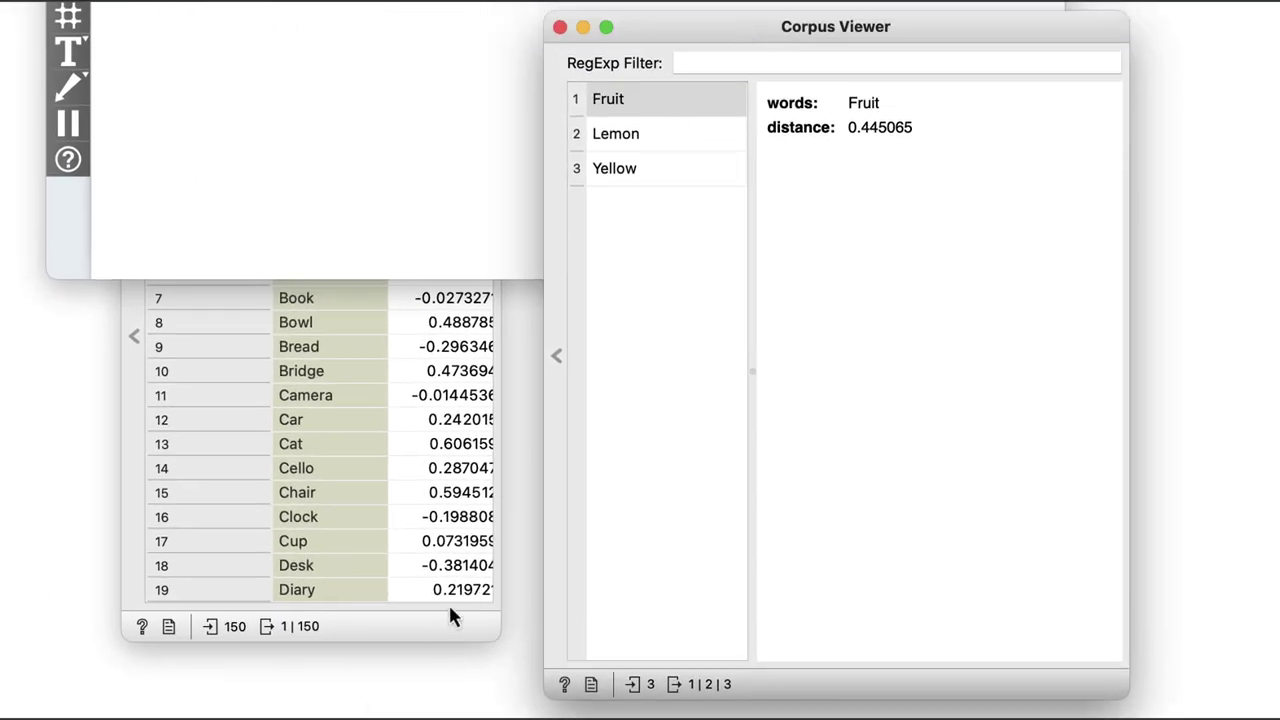
click(435, 624)
drag(405, 51, 424, 56)
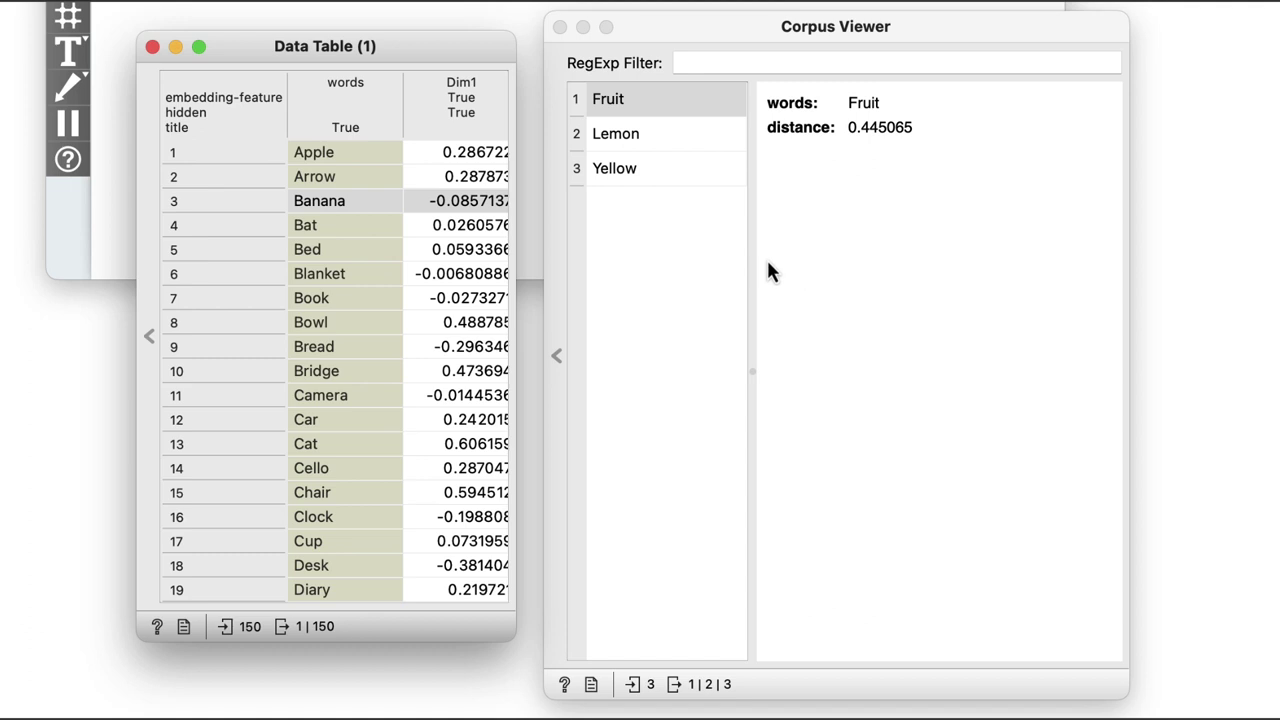
Step: Select Bed, then Car, in Data Table (1) to list Car's neighbours Van, Engine and Wheel
click(384, 256)
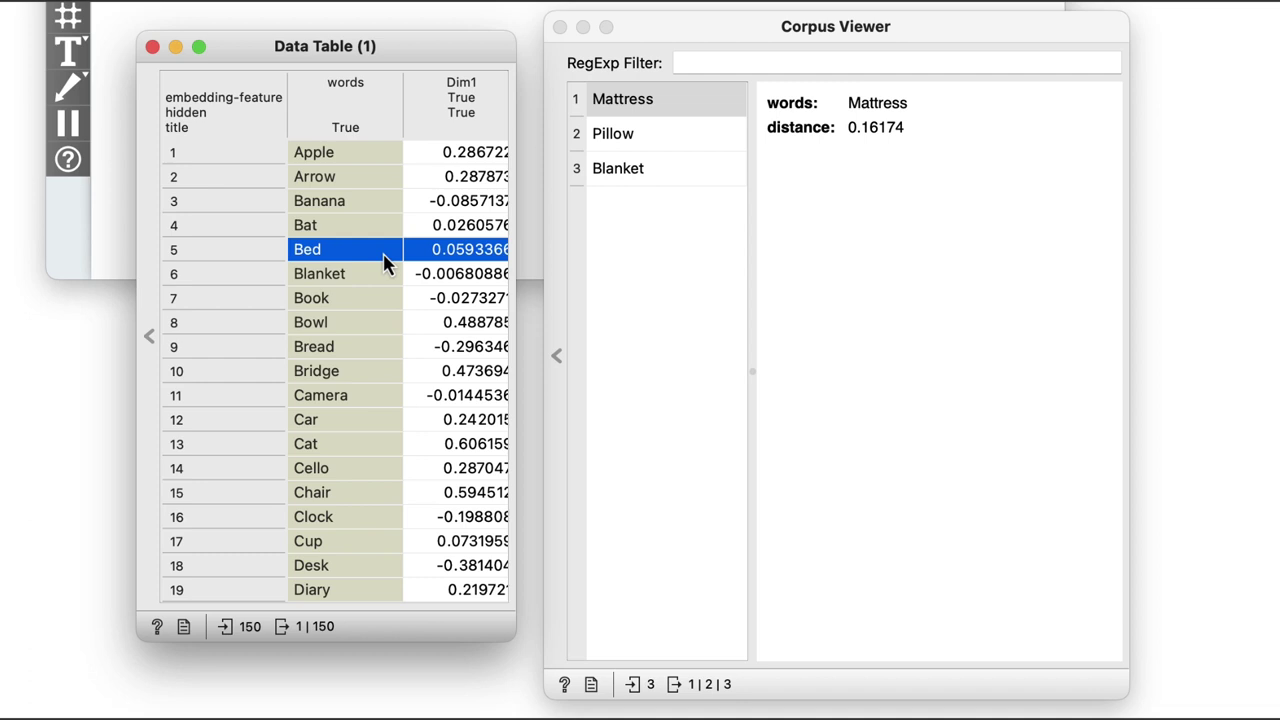
click(362, 418)
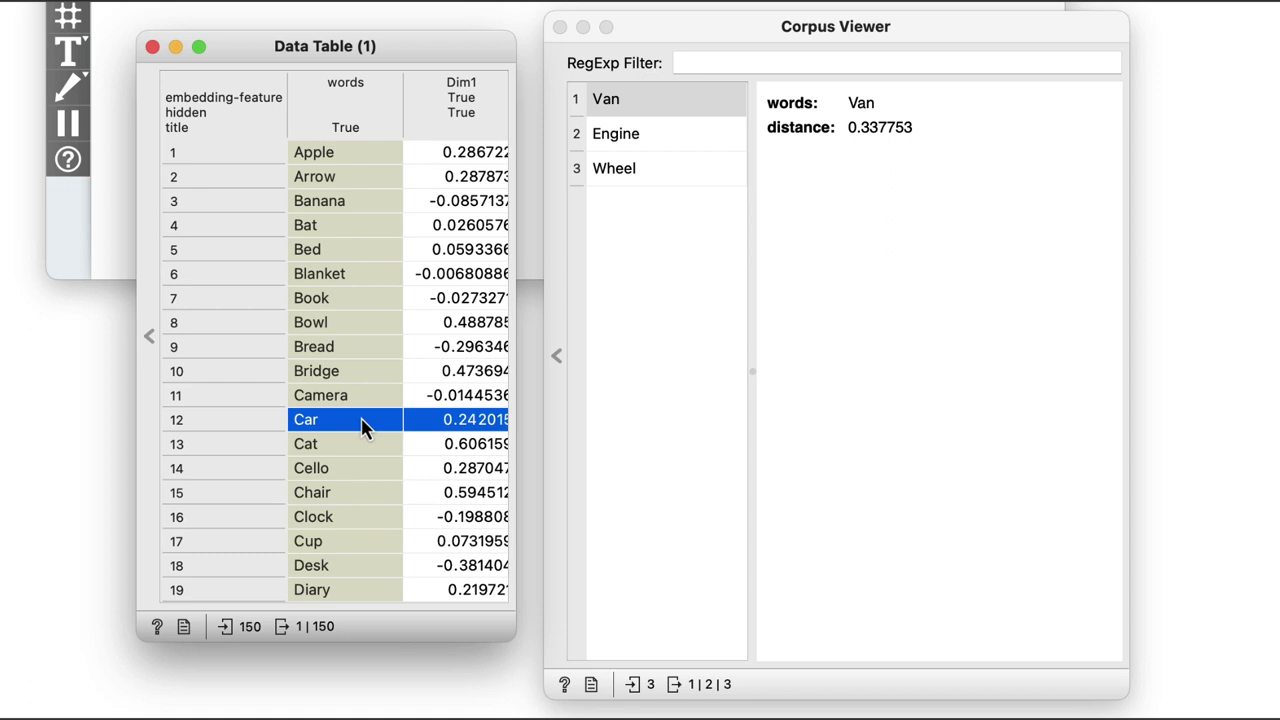
Step: Select Dog, then Drum, in Data Table (1) to list Harp, Ukulele and Trumpet
scroll(362, 427, down, 4)
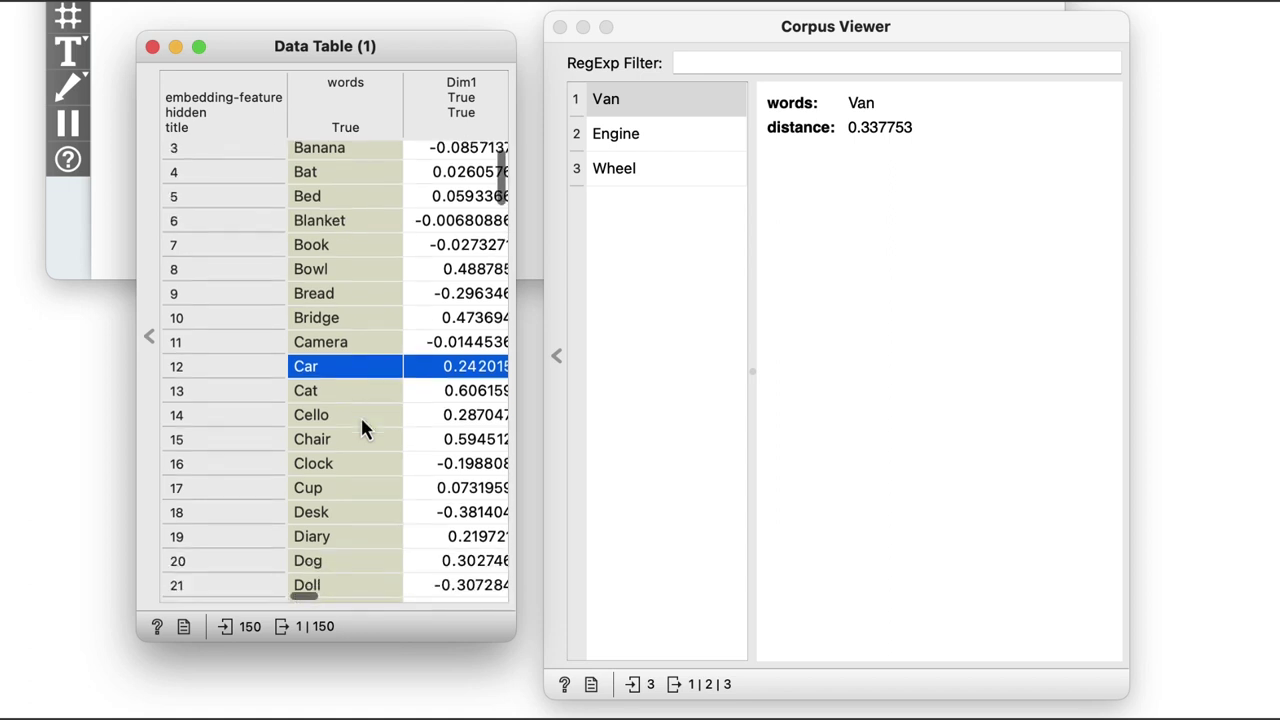
click(343, 524)
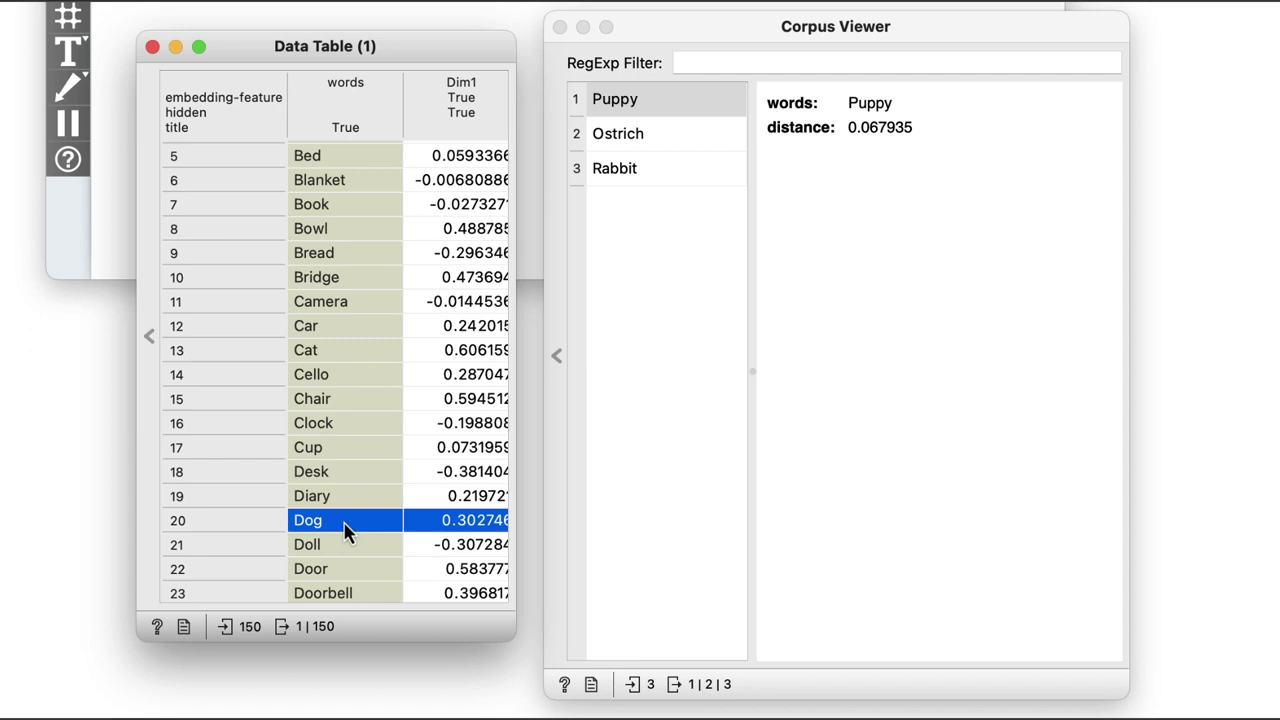
scroll(345, 530, down, 4)
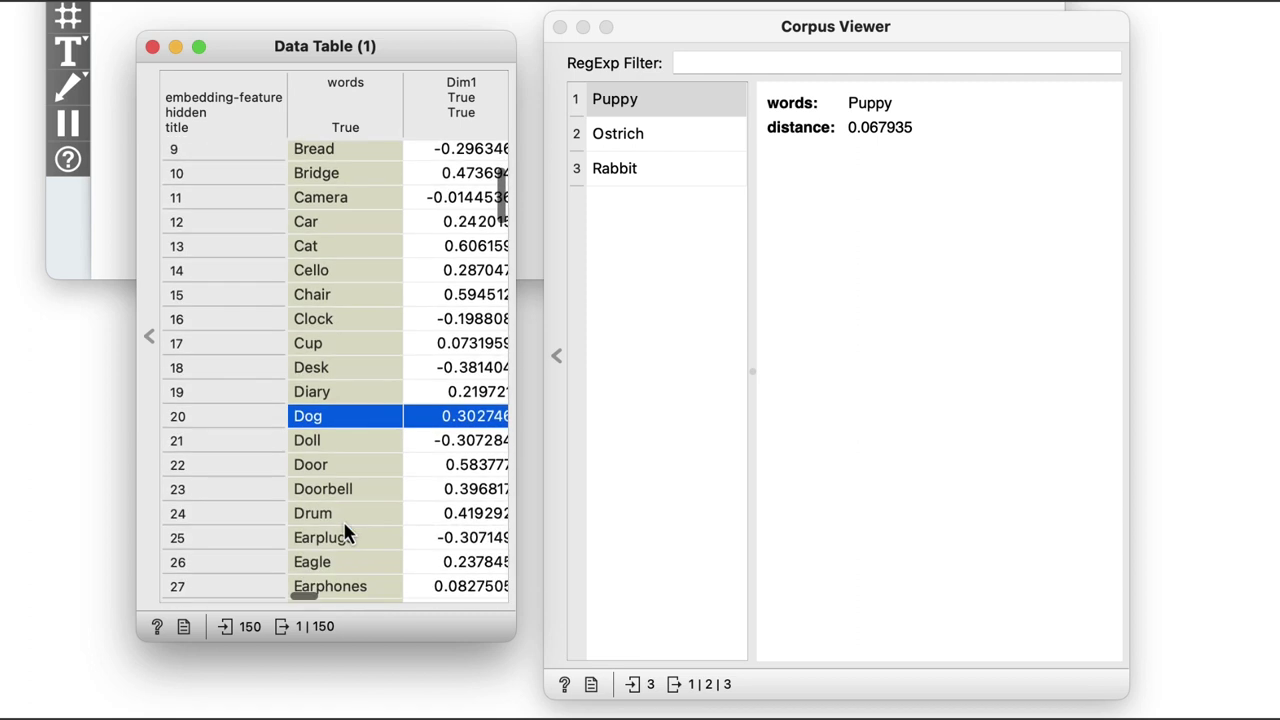
click(344, 523)
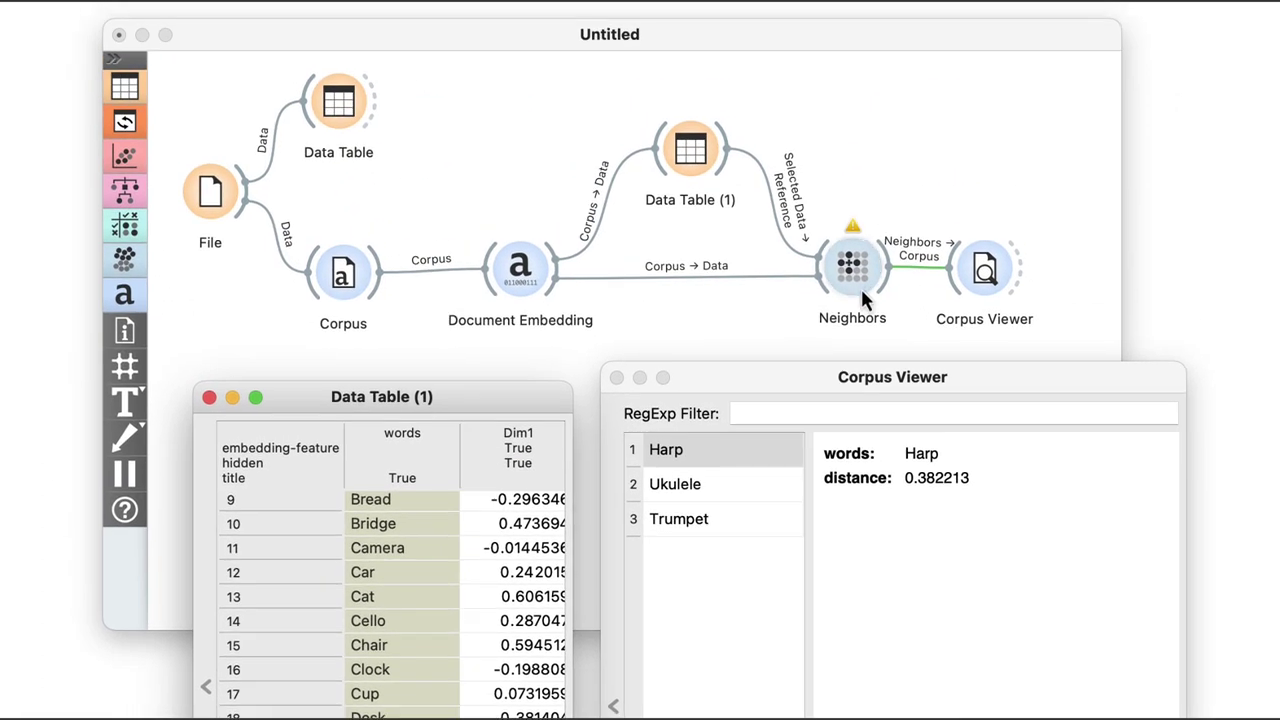
Step: Set the Neighbors limit to 5 and bring Corpus Viewer and Data Table (1) back into view
click(861, 288)
double_click(731, 204)
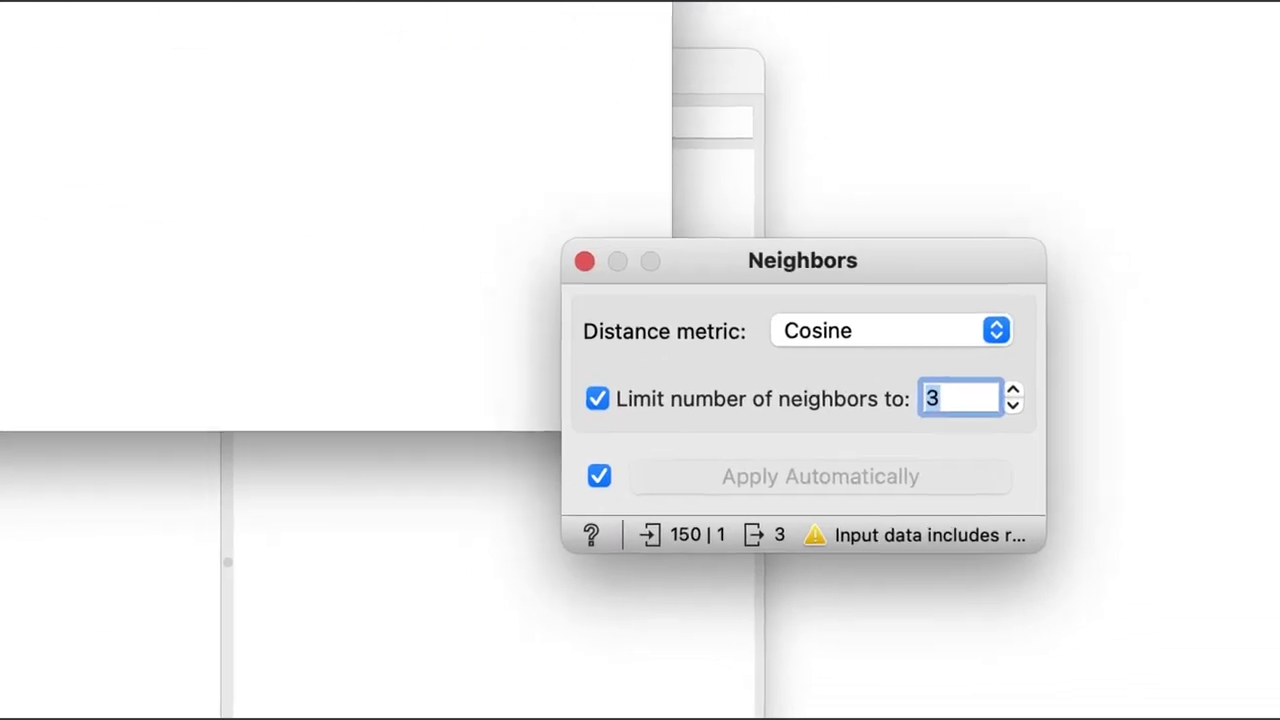
text(5)
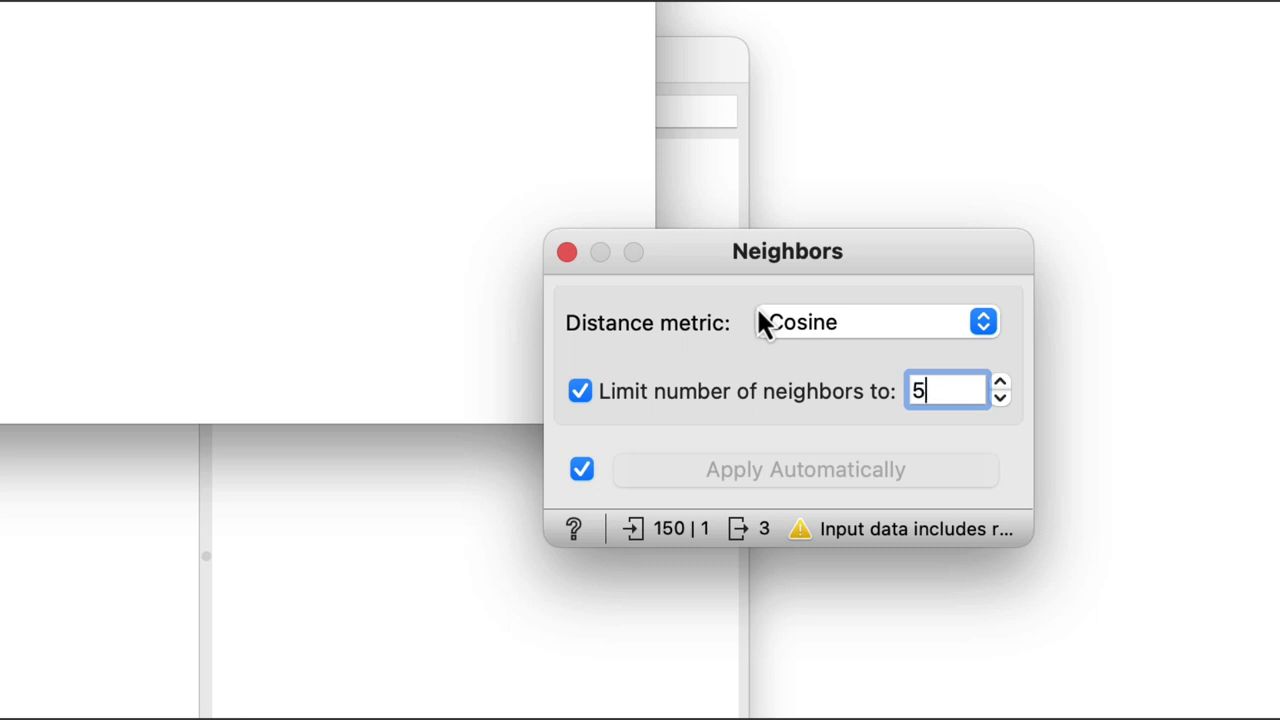
key(Return)
click(491, 690)
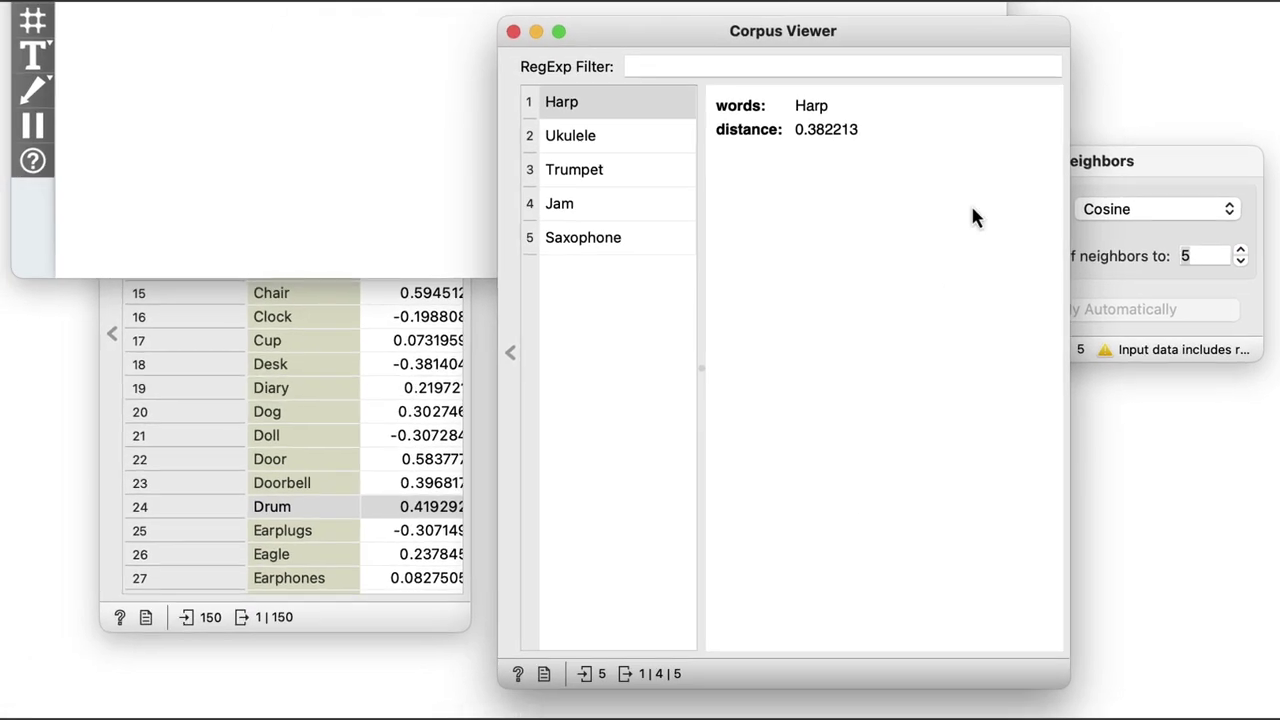
click(356, 630)
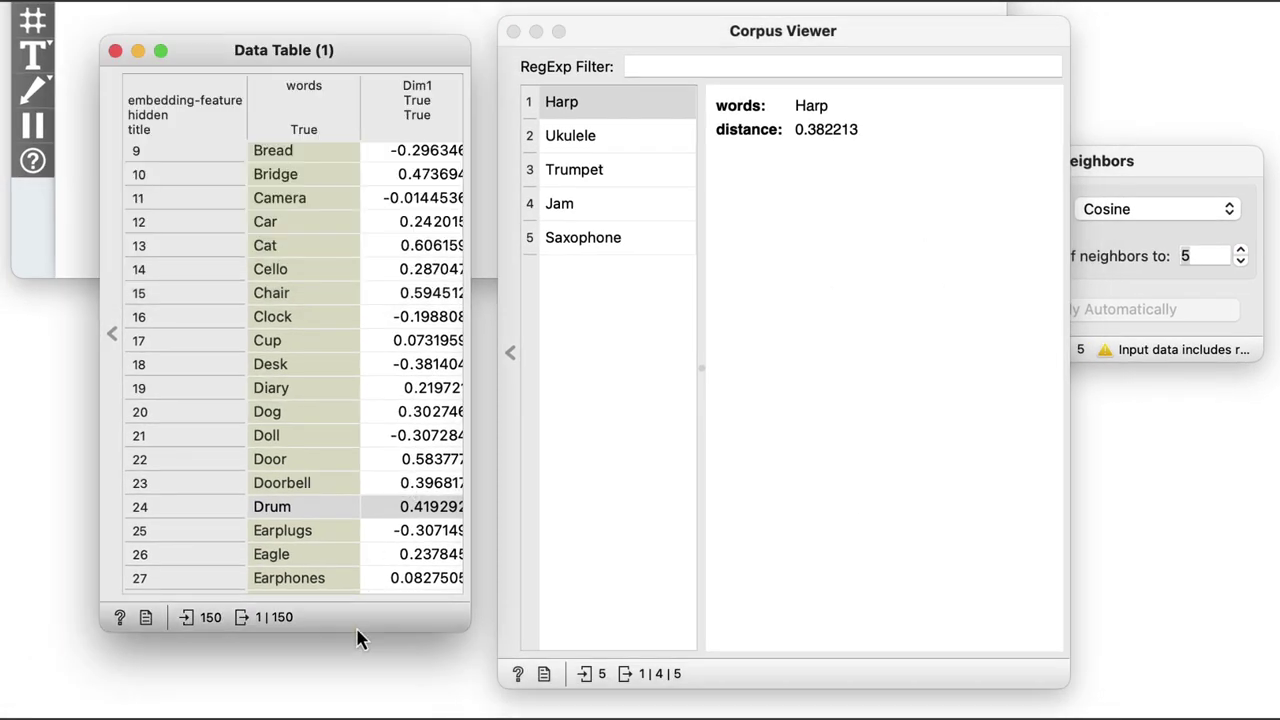